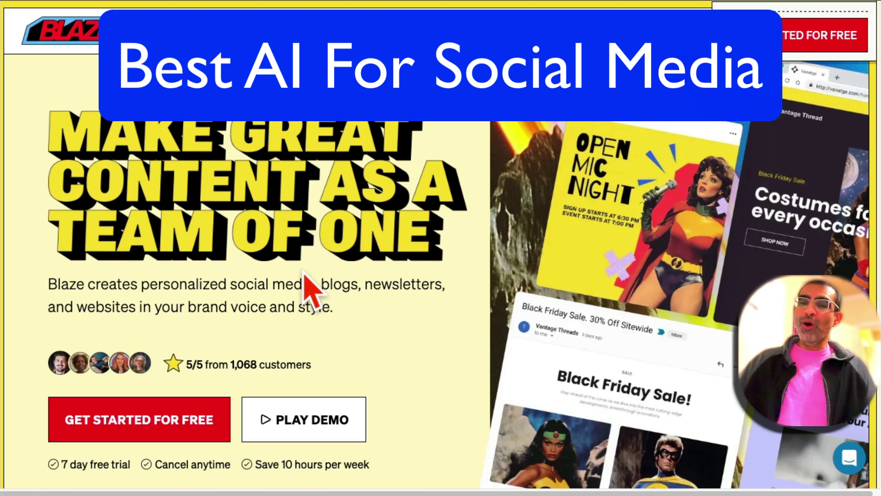
# Look through the Blaze landing page, including the time-saving testimonials, the free brand voice and style offer, and the content types.
pyautogui.scroll(-10, 310, 287)
pyautogui.scroll(-2, 326, 269)
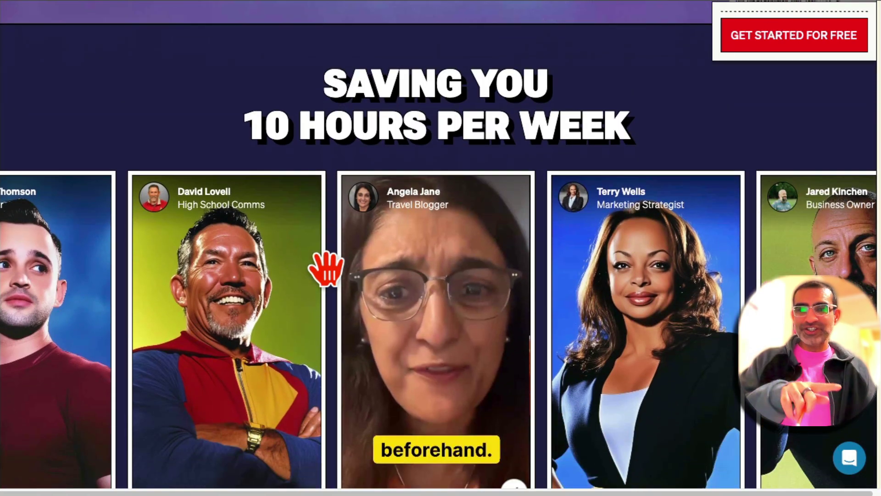
pyautogui.scroll(-9, 326, 268)
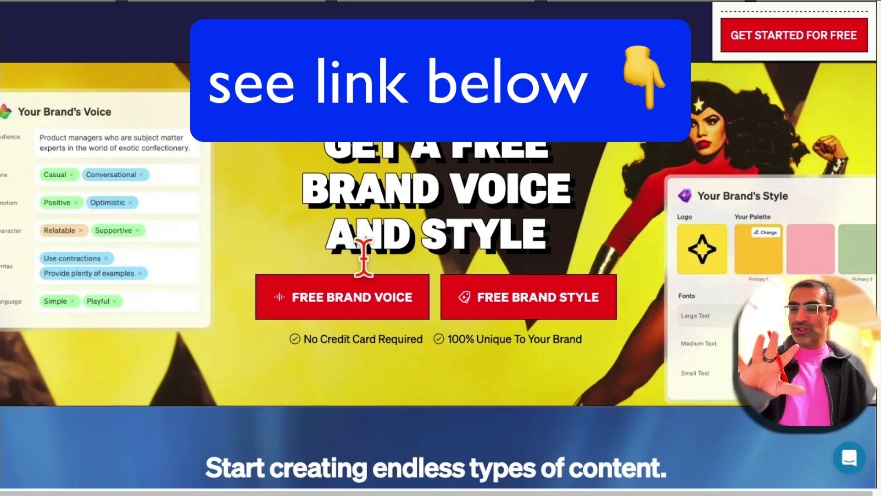
pyautogui.moveTo(370, 149); pyautogui.dragTo(585, 252)
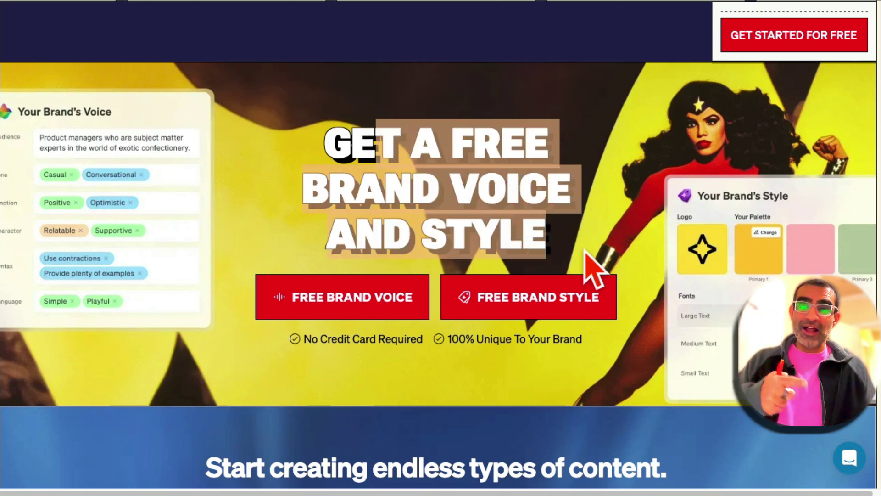
pyautogui.scroll(-5, 587, 253)
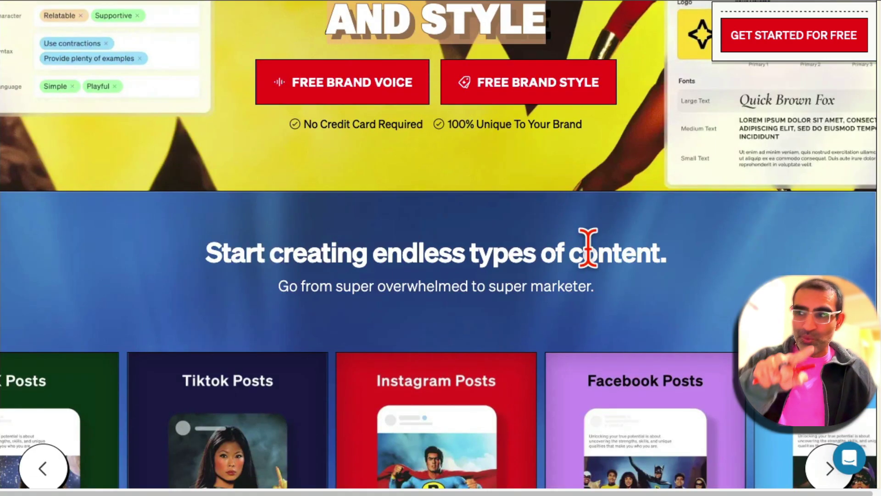
pyautogui.scroll(-15, 588, 248)
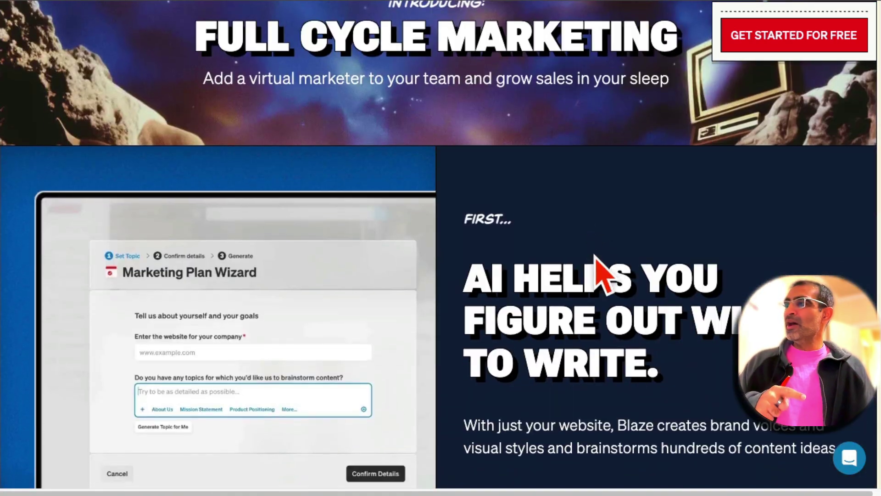
# Read the Full Cycle Marketing section on content ideas, a month's worth of content, team collaboration, post scheduling and content analytics.
pyautogui.scroll(-1, 596, 257)
pyautogui.moveTo(563, 243); pyautogui.dragTo(658, 324)
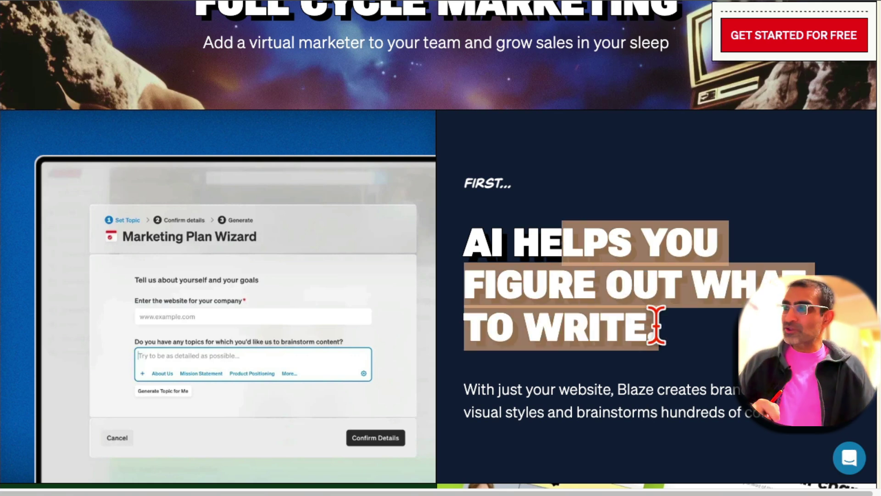
pyautogui.scroll(-8, 658, 324)
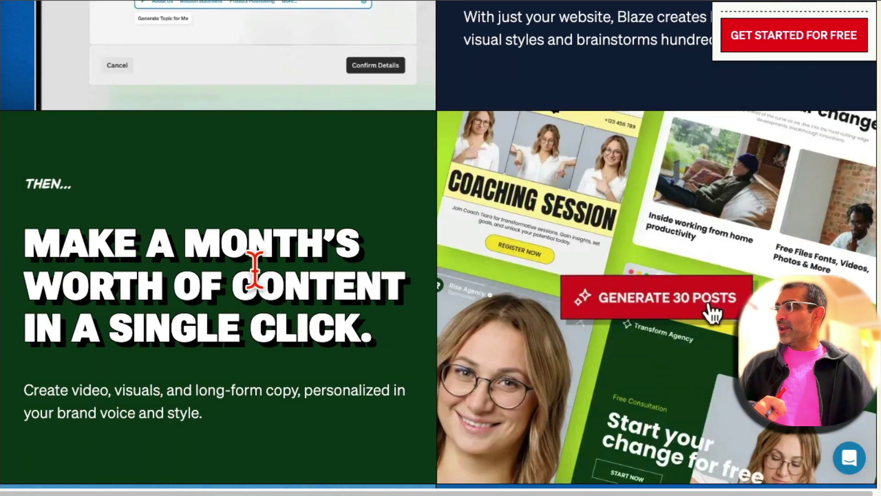
pyautogui.moveTo(226, 254); pyautogui.dragTo(349, 359)
pyautogui.scroll(-1, 463, 380)
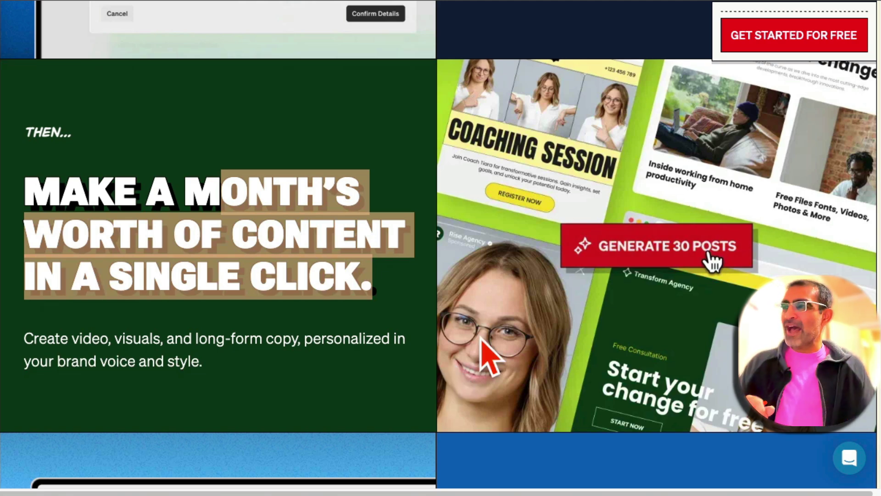
pyautogui.scroll(-8, 489, 355)
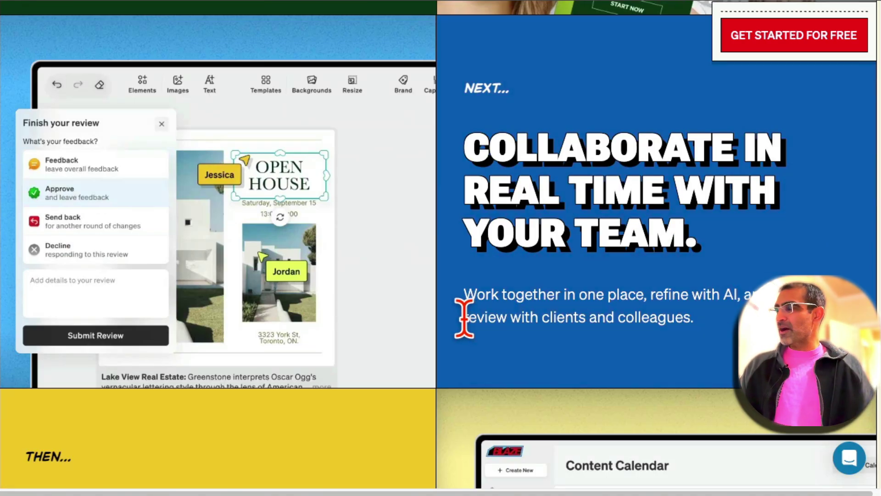
pyautogui.moveTo(533, 121); pyautogui.dragTo(662, 293)
pyautogui.scroll(-6, 661, 294)
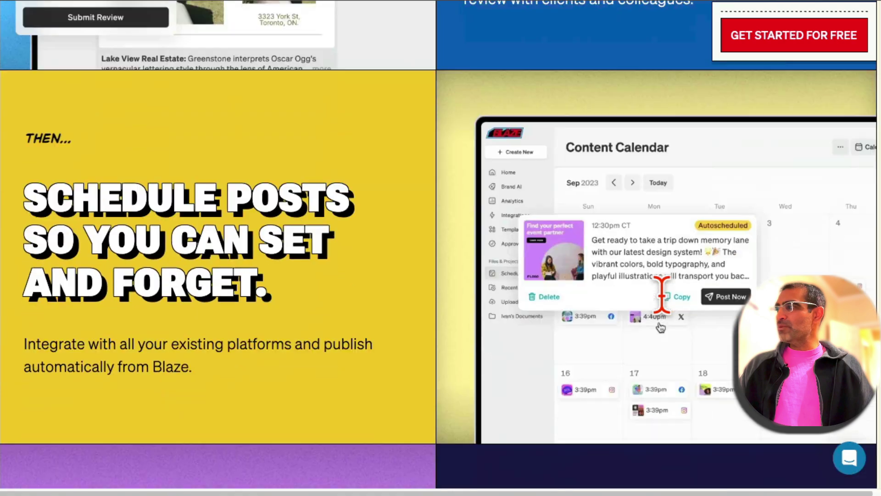
pyautogui.moveTo(87, 181); pyautogui.dragTo(266, 290)
pyautogui.scroll(-4, 361, 345)
pyautogui.scroll(-5, 360, 344)
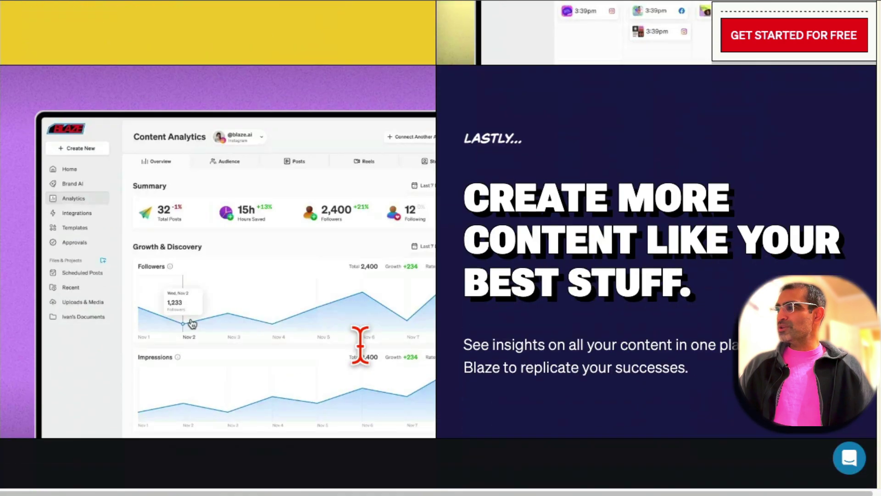
pyautogui.moveTo(488, 128); pyautogui.dragTo(654, 250)
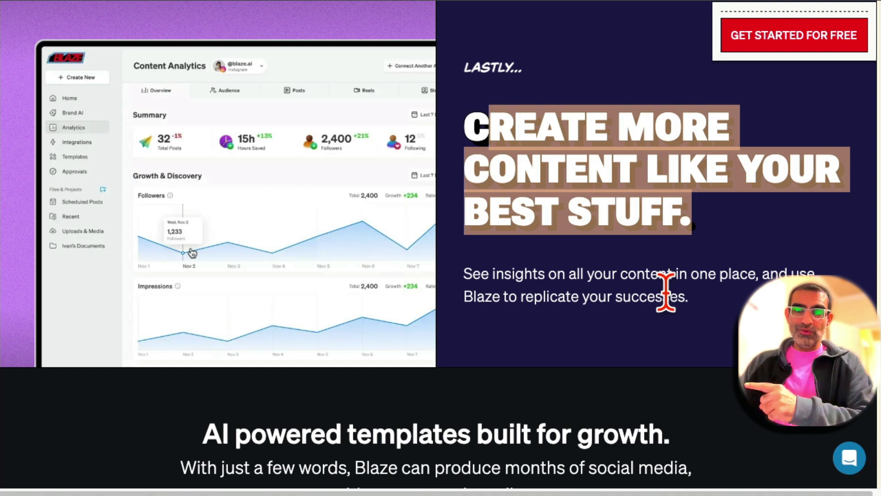
pyautogui.scroll(20, 665, 289)
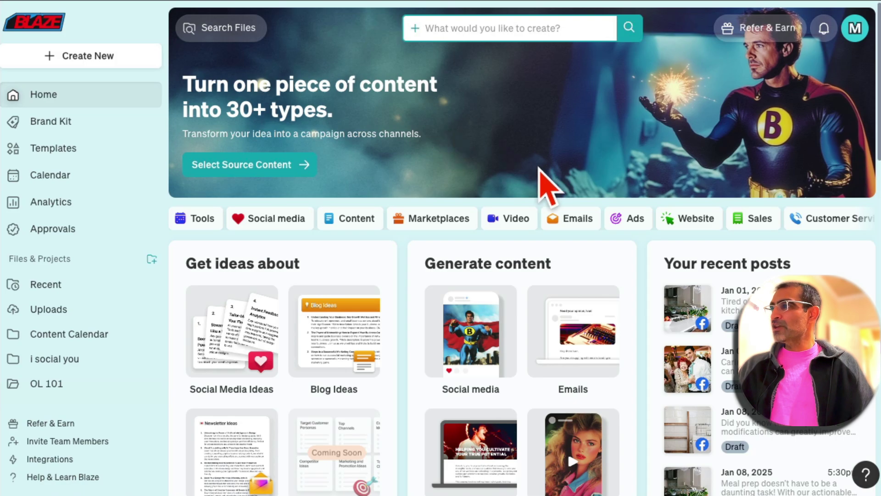
# Look over the Blaze home dashboard and review the Tools, Social media and Content templates for new content.
pyautogui.scroll(-10, 540, 169)
pyautogui.scroll(10, 540, 169)
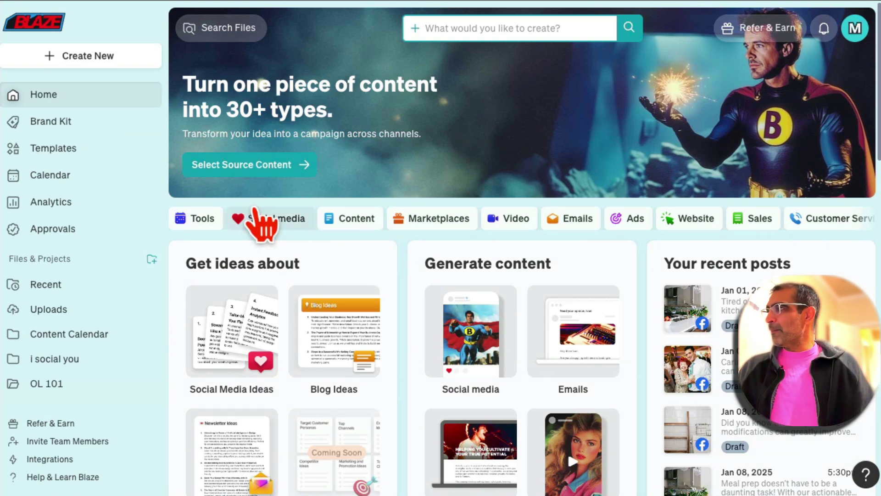
pyautogui.scroll(-4, 259, 220)
pyautogui.scroll(3, 239, 206)
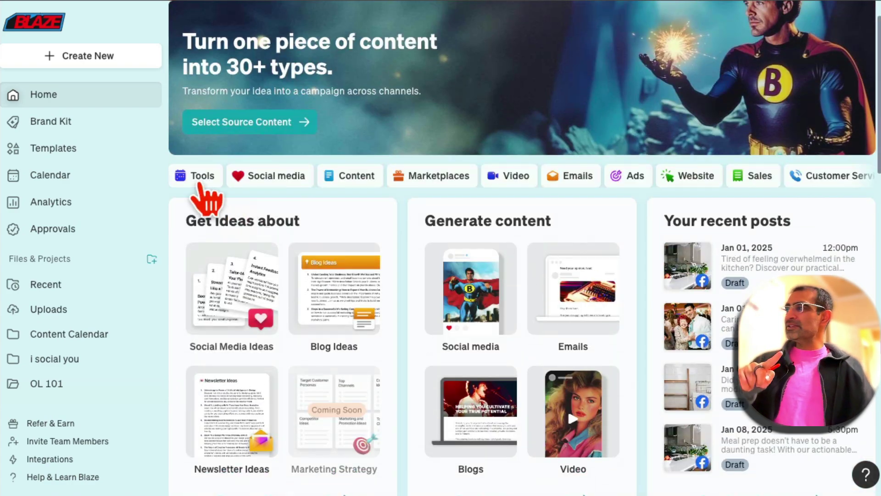
pyautogui.click(202, 179)
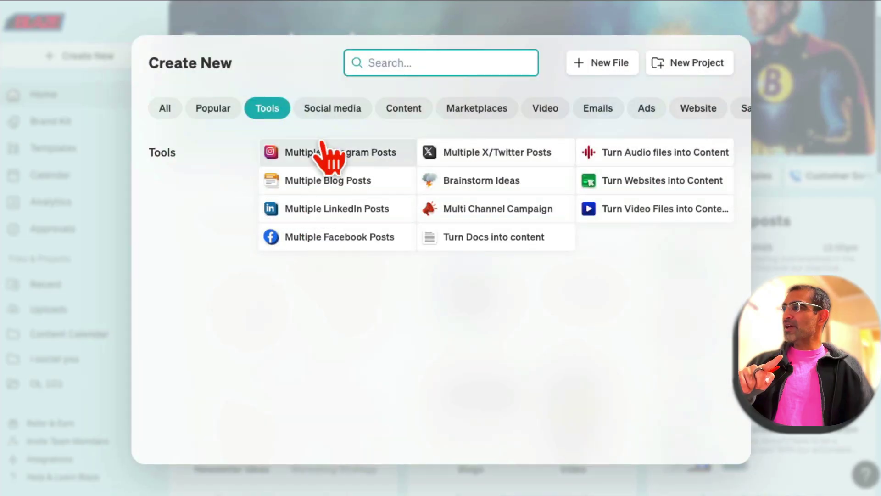
pyautogui.click(321, 113)
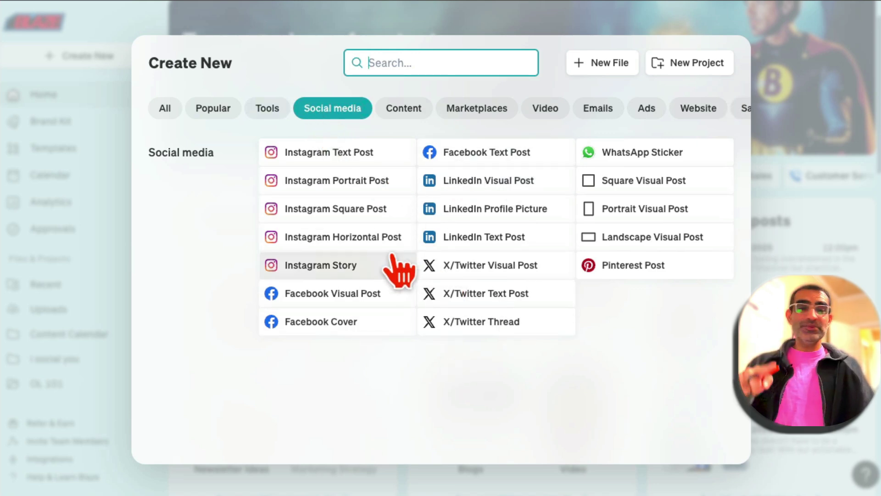
pyautogui.click(399, 114)
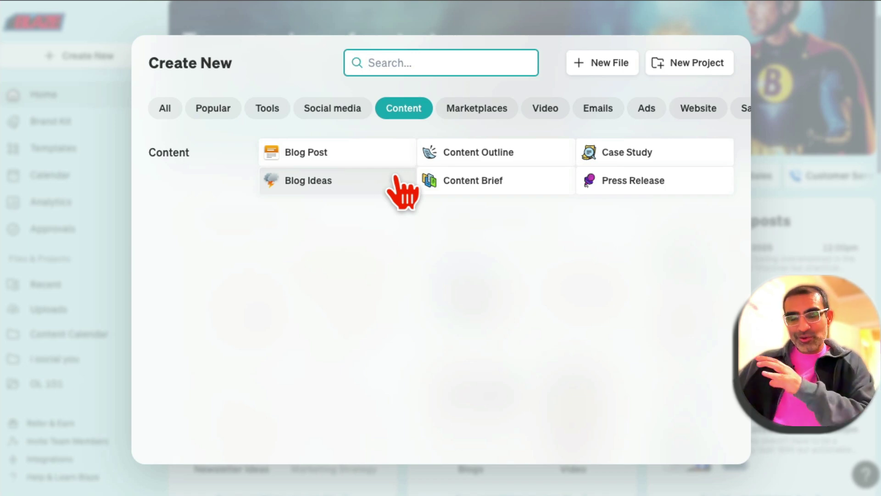
# Review the Marketplaces, Video, Emails, Ads and Website templates, and close the template chooser.
pyautogui.click(488, 109)
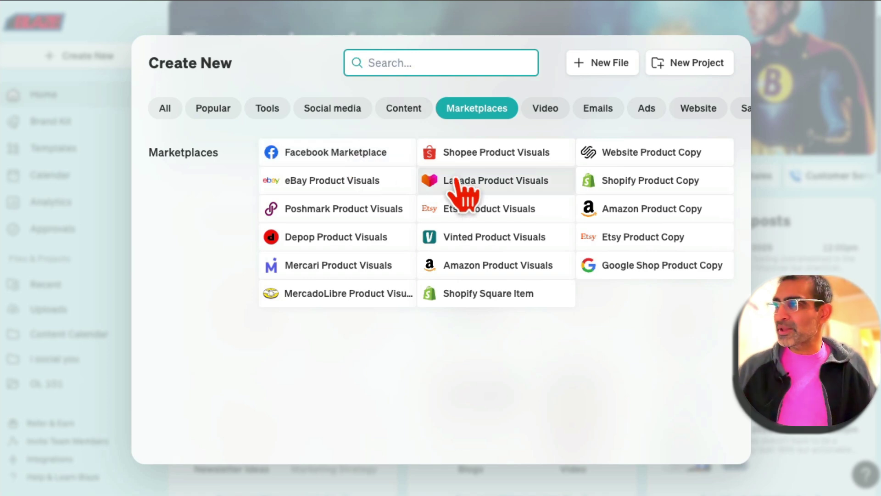
pyautogui.click(548, 108)
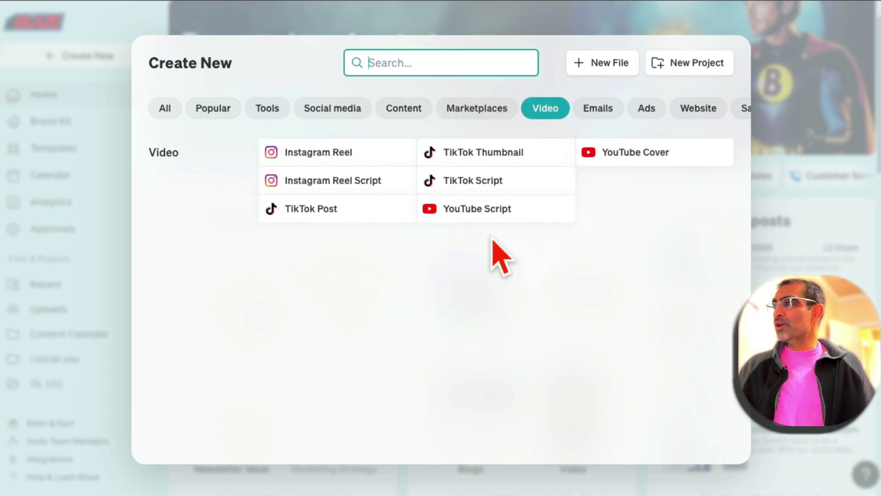
pyautogui.click(598, 109)
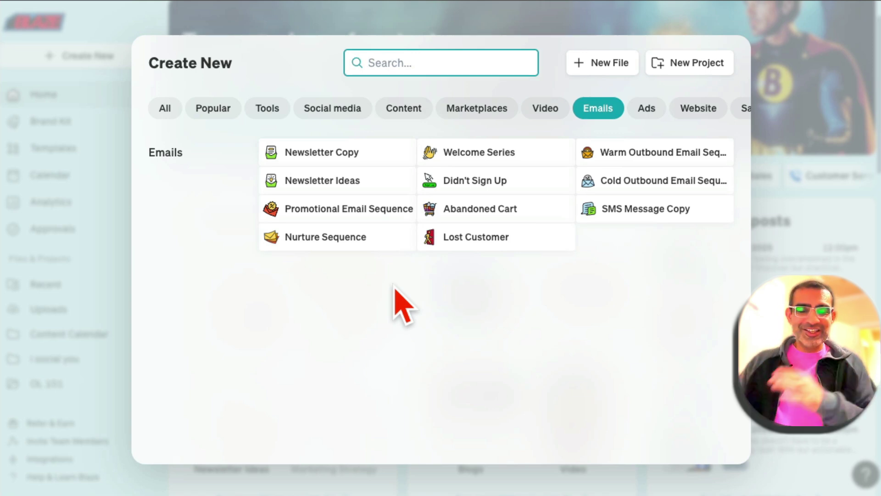
pyautogui.click(647, 108)
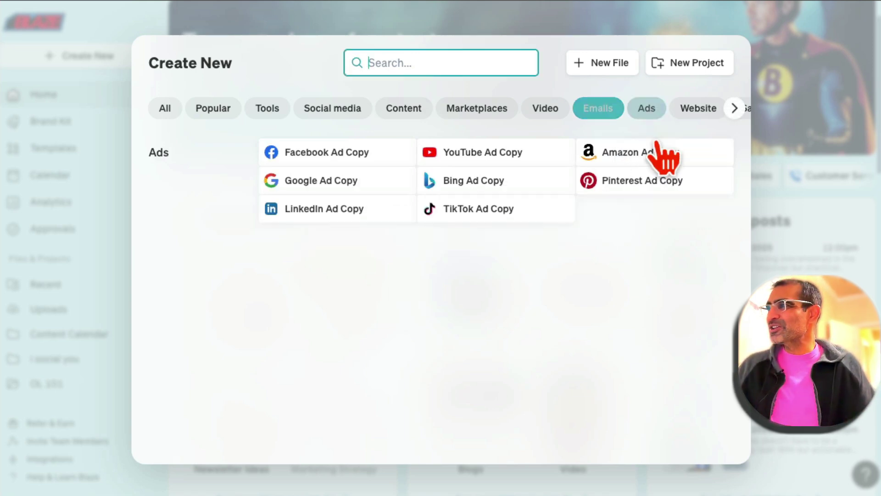
pyautogui.click(694, 109)
pyautogui.click(734, 109)
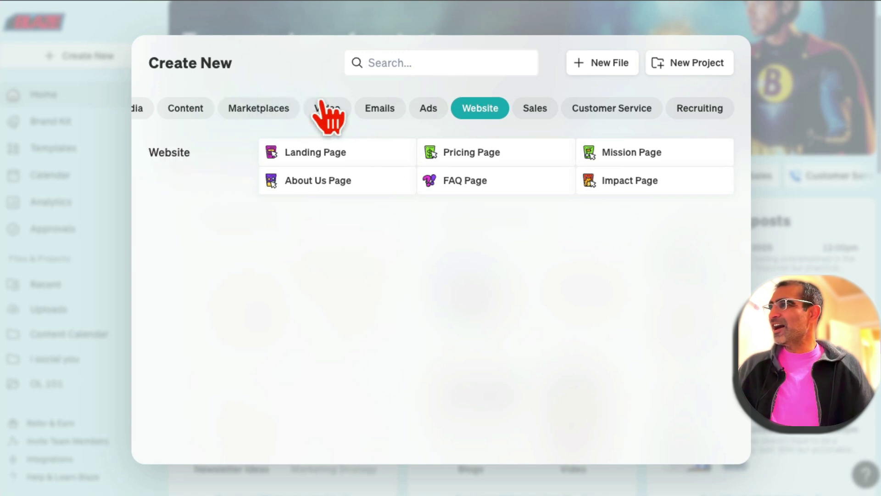
pyautogui.click(402, 16)
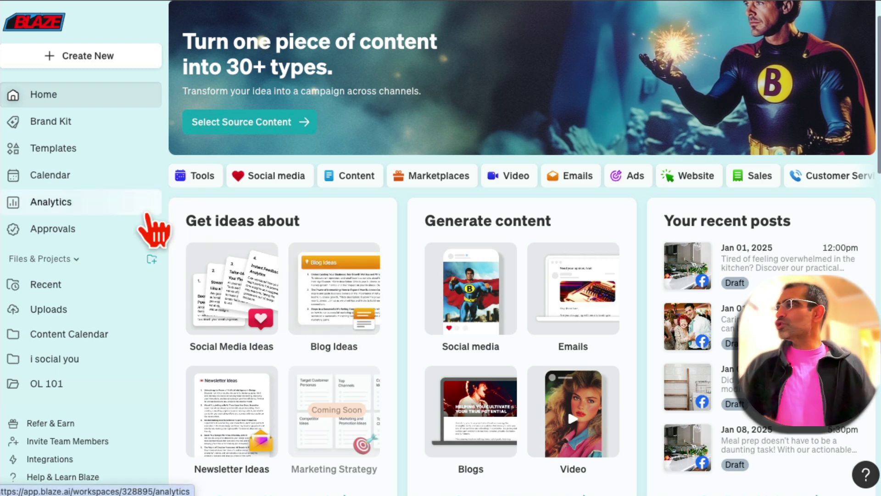
# Open the Brand Kit and review its brand styles, brand voices, source materials and snippets.
pyautogui.click(60, 123)
pyautogui.scroll(-5, 590, 351)
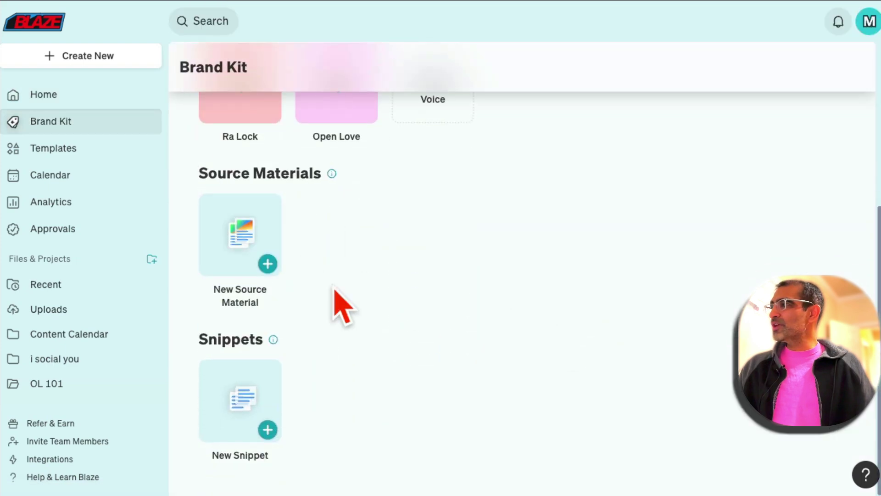
pyautogui.scroll(6, 338, 305)
pyautogui.moveTo(207, 301); pyautogui.dragTo(466, 304)
pyautogui.scroll(-1, 466, 304)
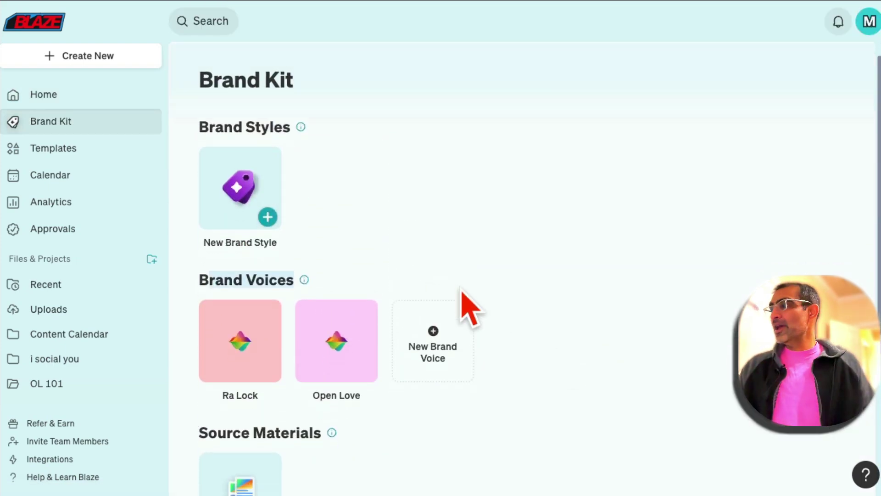
pyautogui.scroll(-2, 464, 301)
pyautogui.scroll(-3, 636, 315)
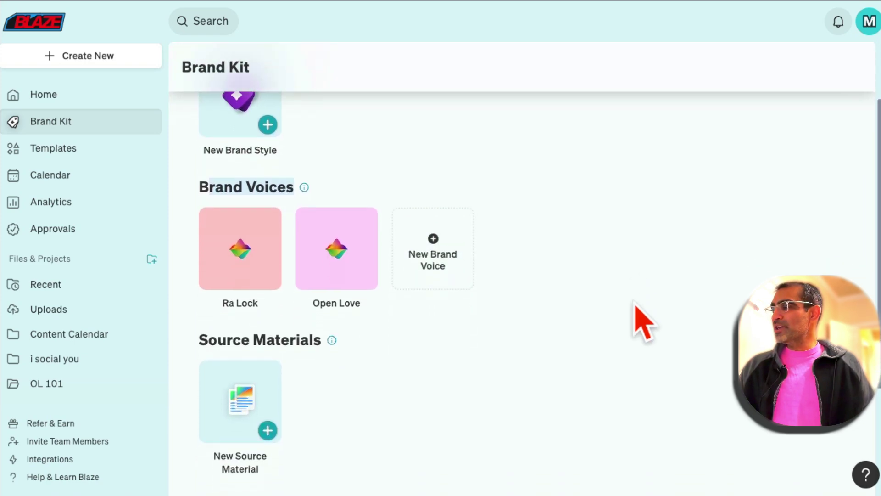
# Start a new brand voice, review the text, document and file upload sources, and choose Link Website as the source.
pyautogui.click(443, 276)
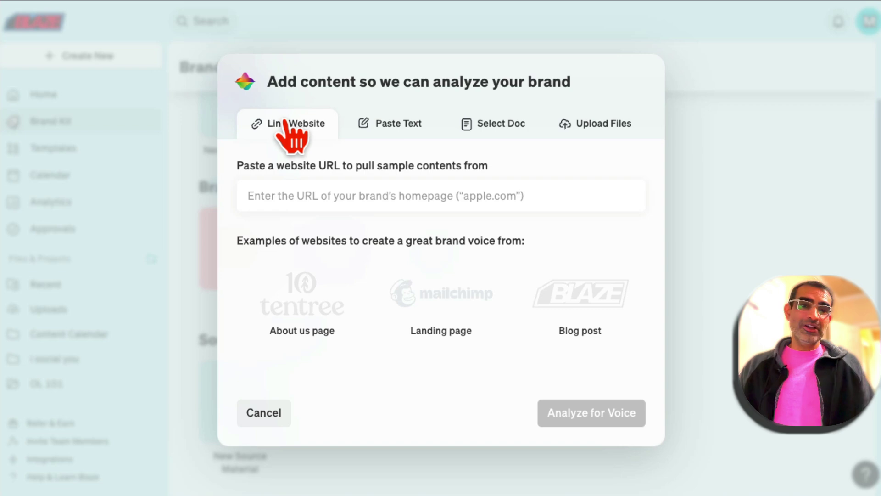
pyautogui.click(400, 140)
pyautogui.click(494, 121)
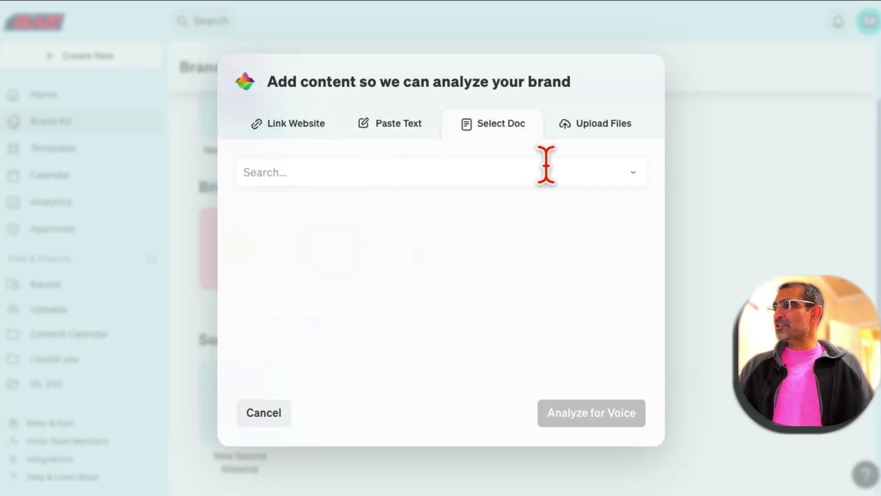
pyautogui.click(598, 132)
pyautogui.click(276, 133)
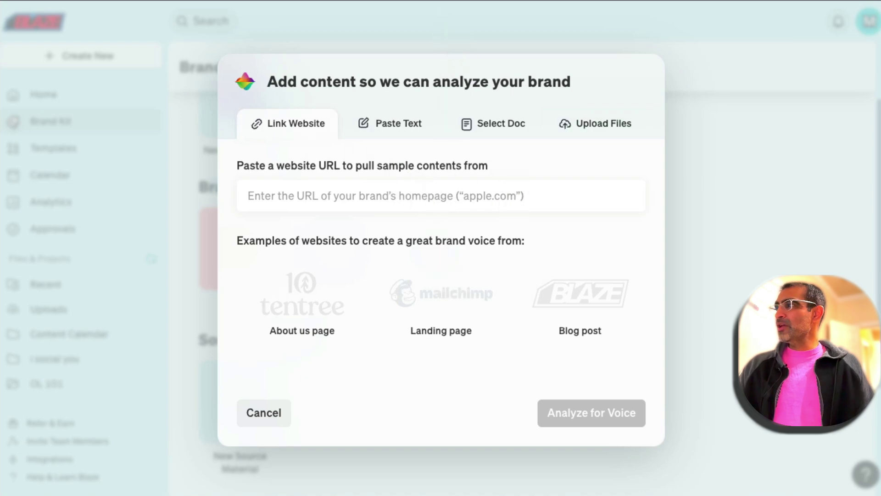
# Search Google in a new browser tab for sunrisehomehealth and try to open the Sunrise Home Health website from the results.
pyautogui.hotkey('ctrl', 't')
pyautogui.write('sunri')
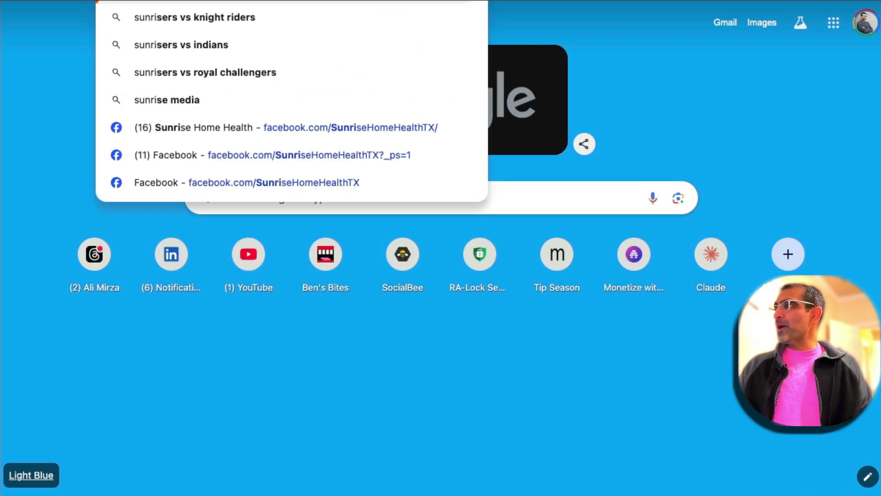
pyautogui.write('se')
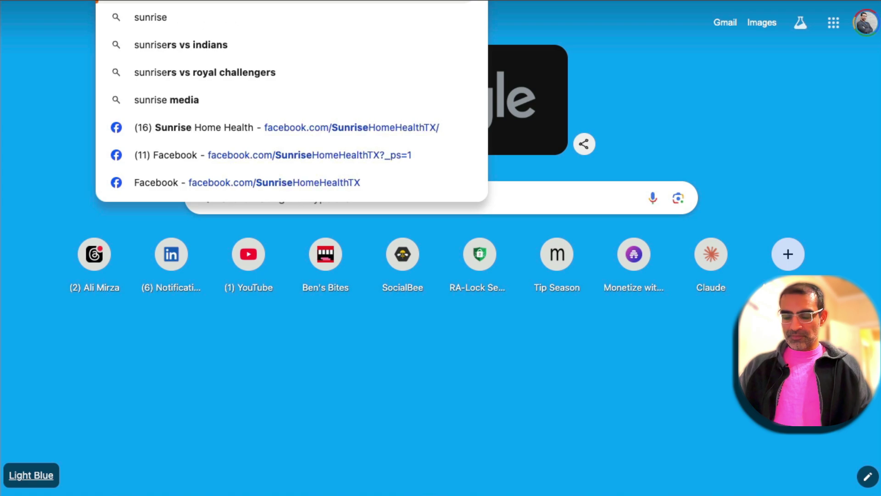
pyautogui.write(' homehealth')
pyautogui.press('Return')
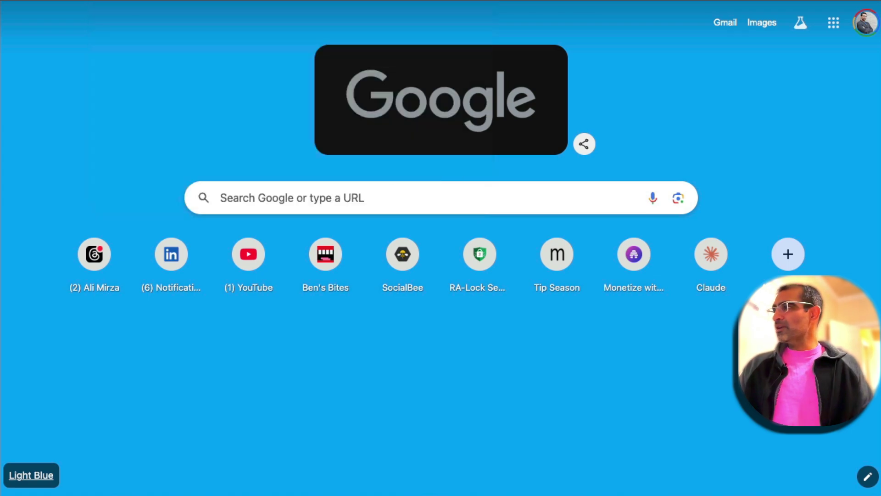
pyautogui.scroll(-8, 345, 284)
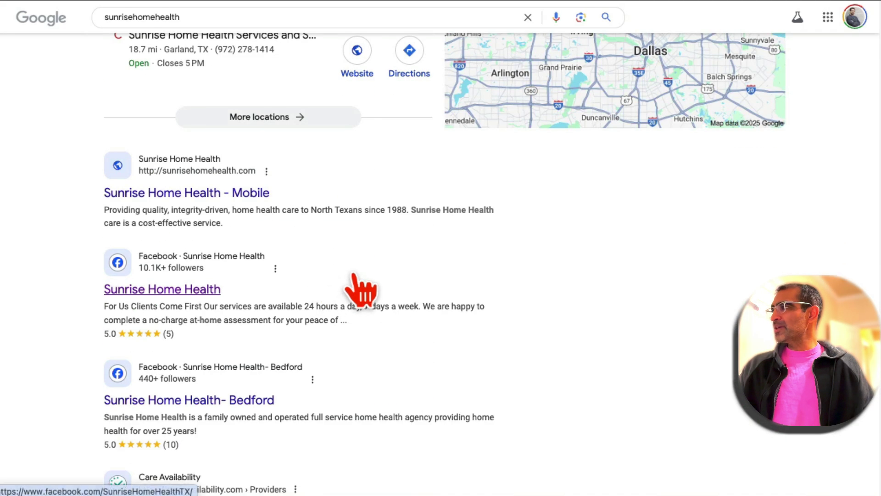
pyautogui.click(238, 194)
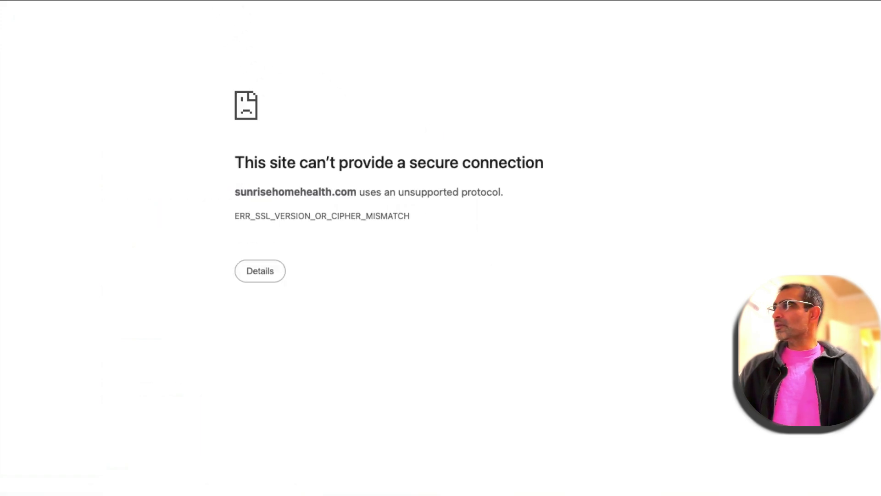
# Return to the search results, open the Sunrise Home Health website, and look at its About Us page.
pyautogui.click(20, 2)
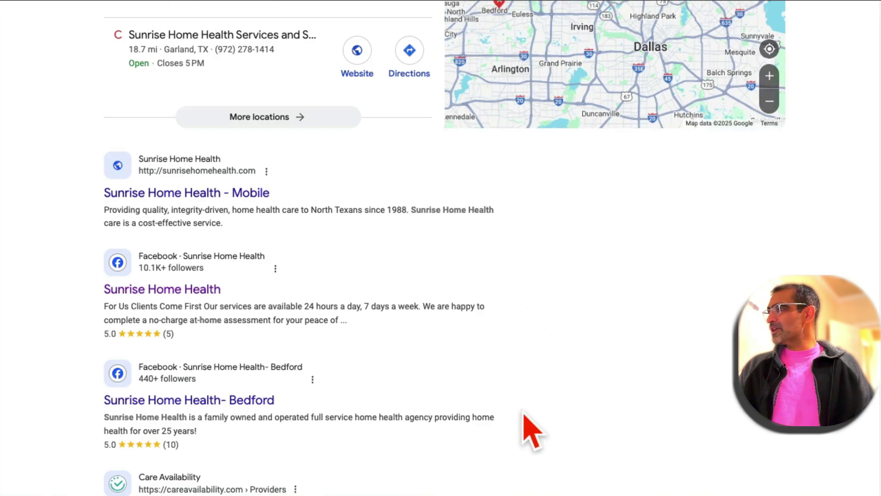
pyautogui.scroll(-2, 533, 432)
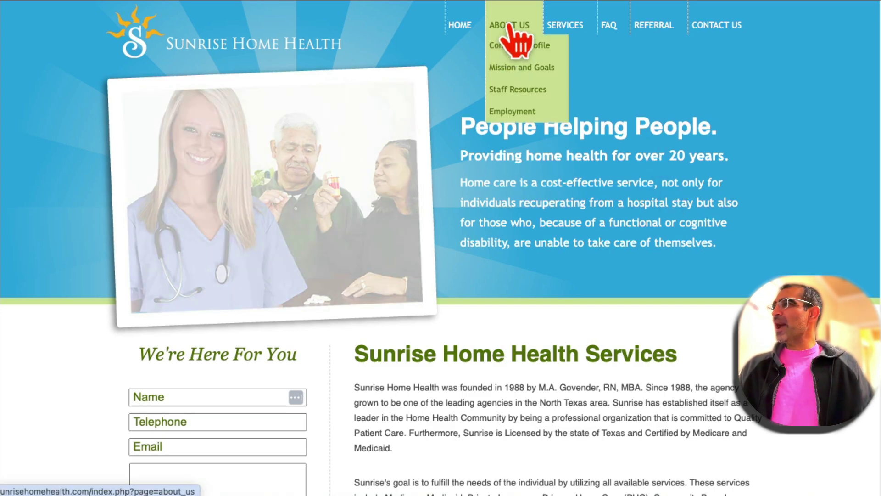
pyautogui.click(509, 26)
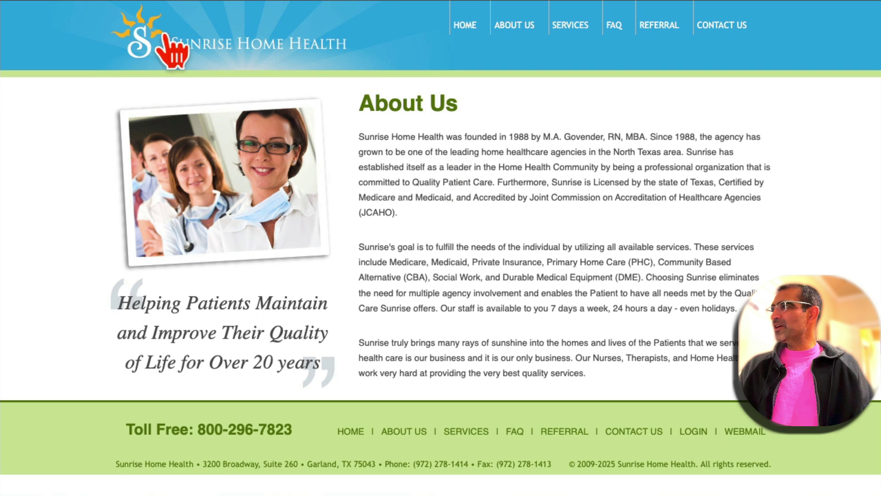
pyautogui.click(233, 74)
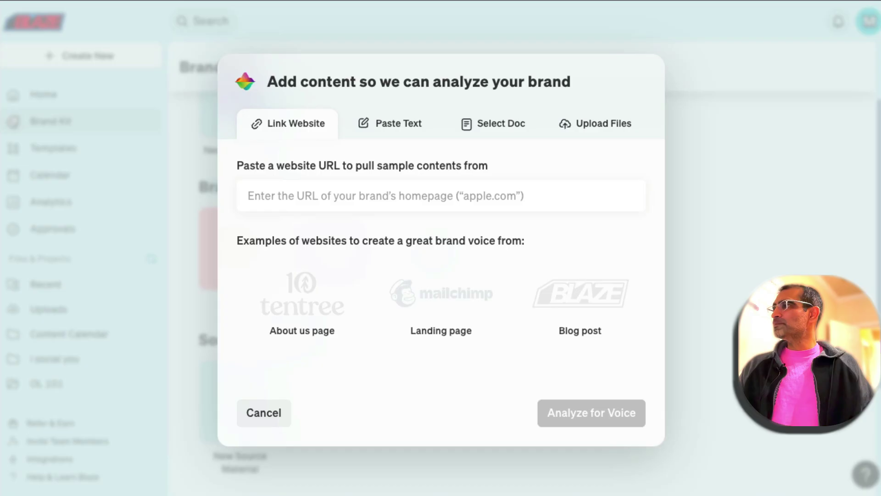
pyautogui.click(311, 202)
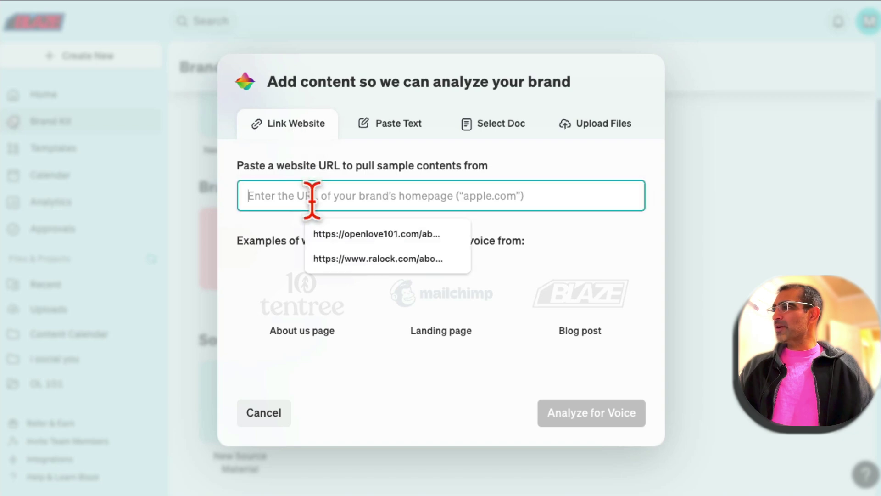
pyautogui.write('http://sunrisehomehealth.com/')
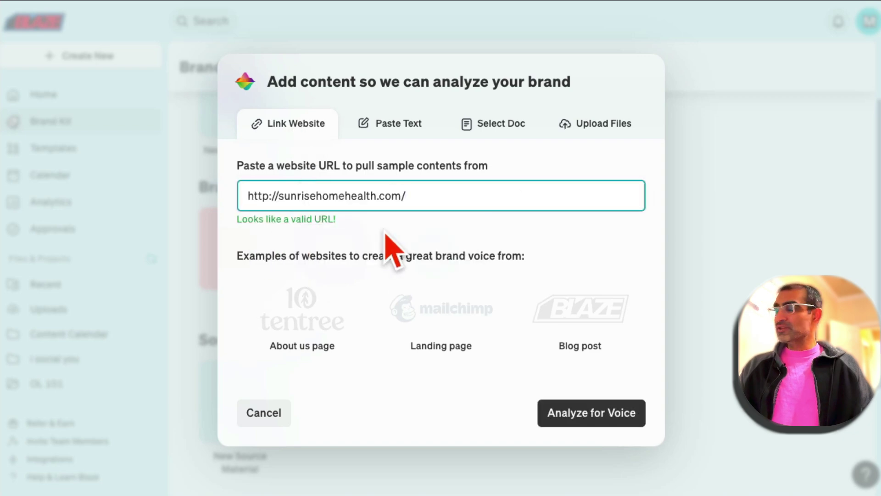
pyautogui.moveTo(398, 291)
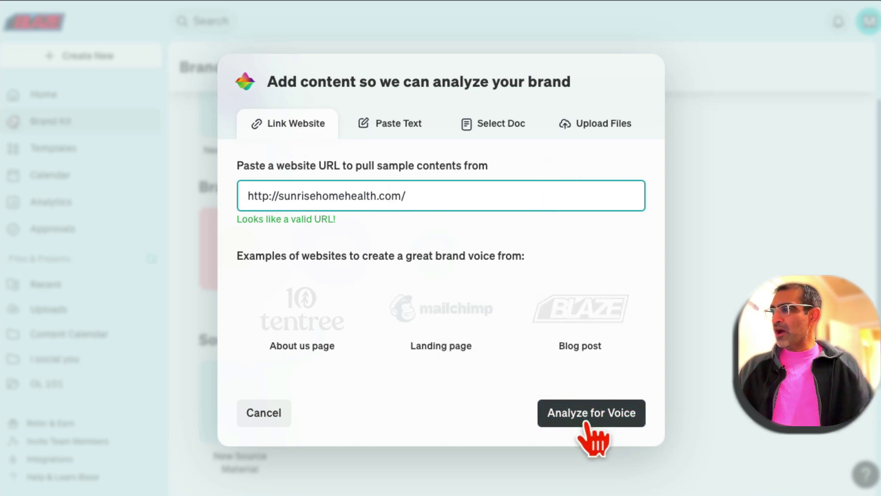
pyautogui.click(610, 426)
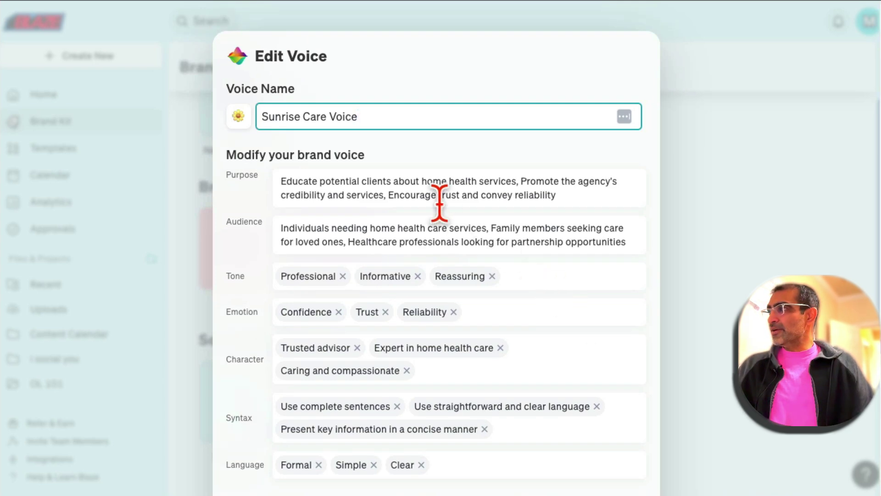
# Rename the analyzed brand voice to Sunrise.
pyautogui.tripleClick(319, 116)
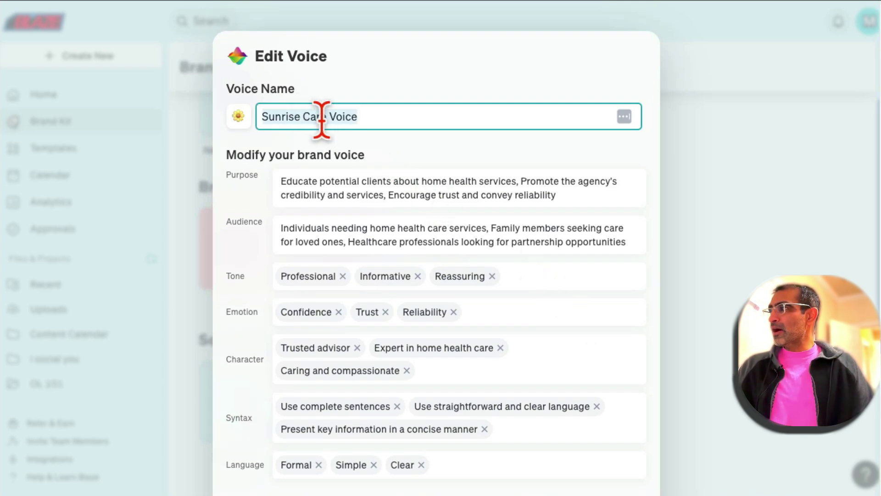
pyautogui.write('SR')
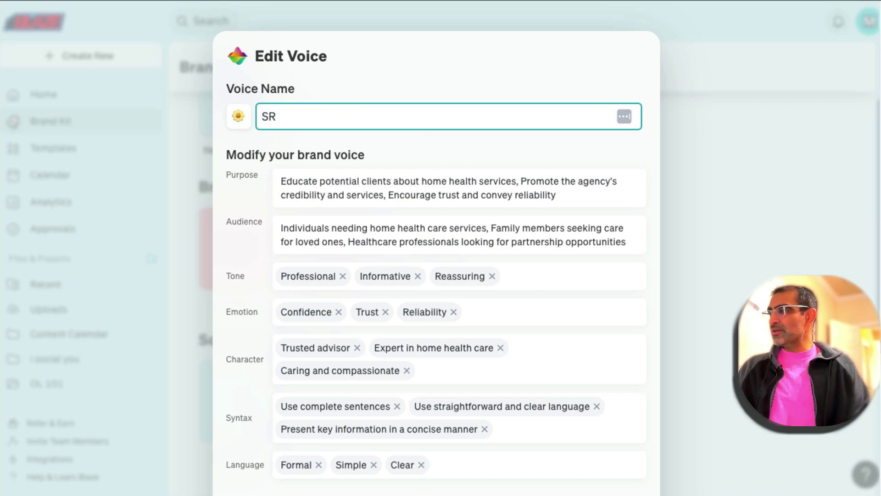
pyautogui.write('nrise')
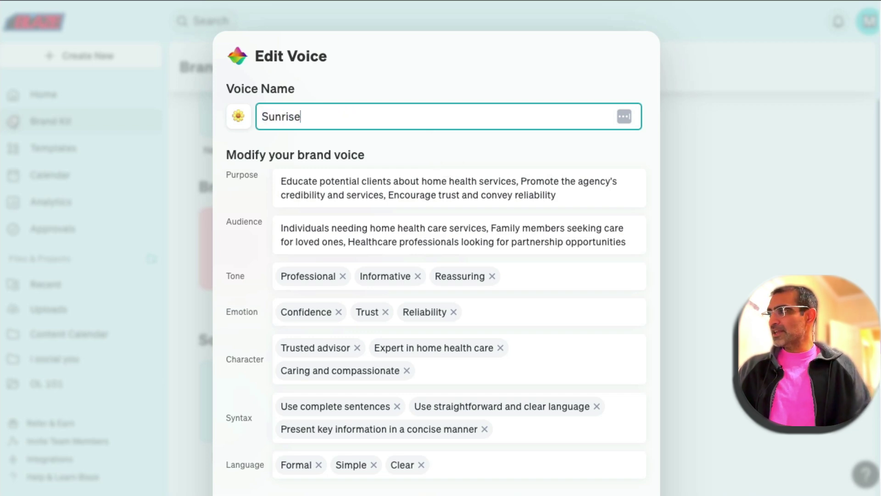
pyautogui.click(478, 145)
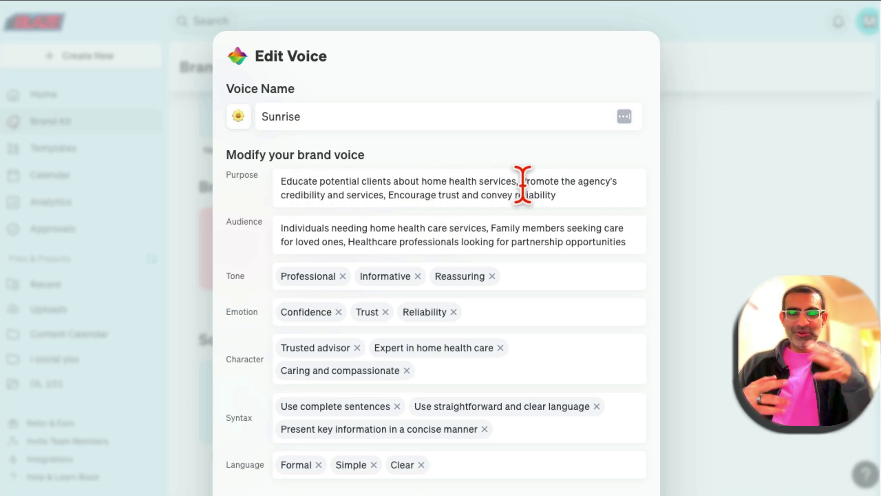
# Review the voice's audience, tone, character, syntax and language attributes, and create the brand voice.
pyautogui.click(363, 232)
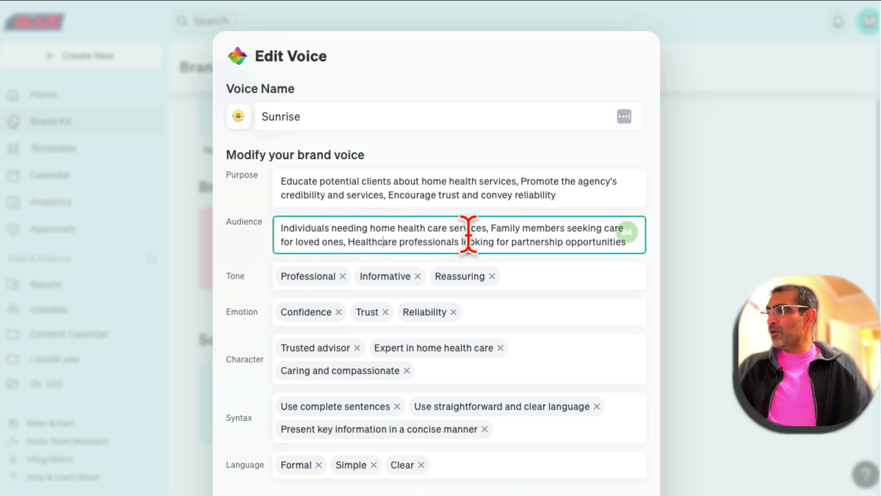
pyautogui.moveTo(485, 228); pyautogui.dragTo(367, 227)
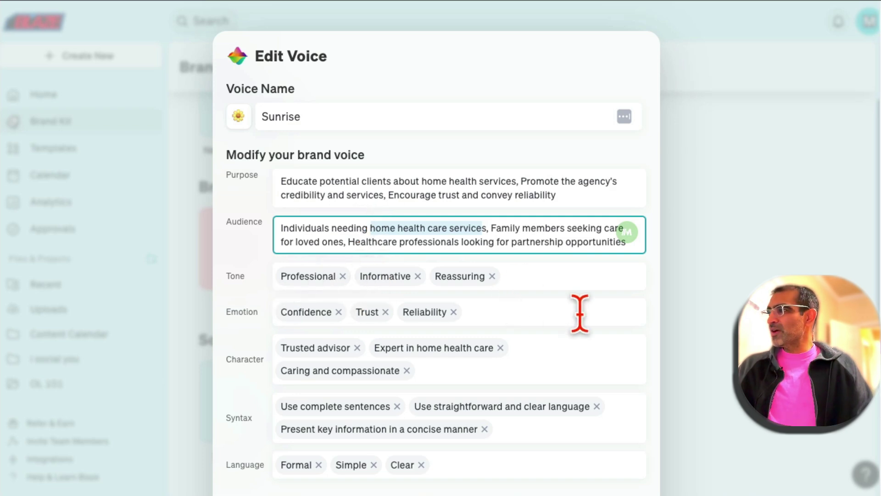
pyautogui.scroll(-2, 581, 317)
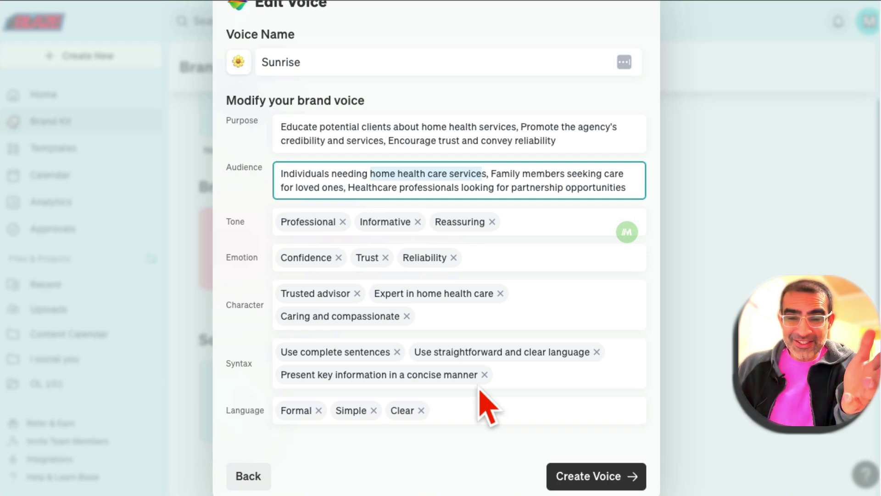
pyautogui.click(593, 479)
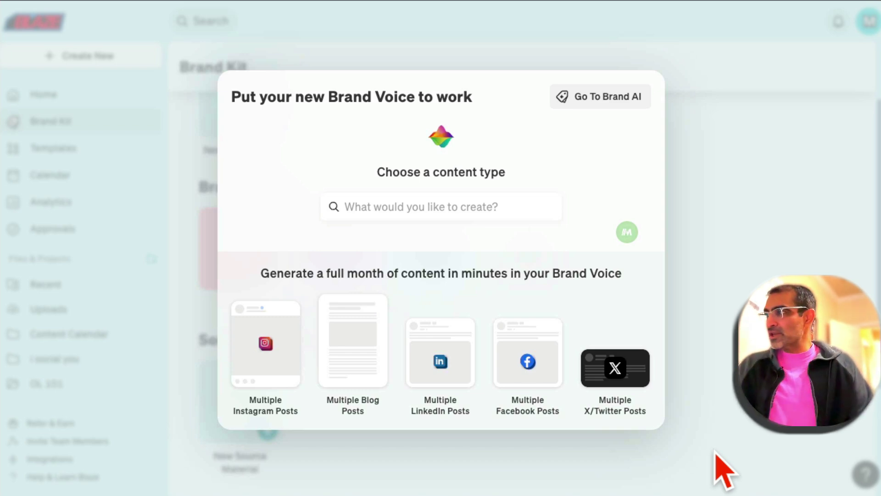
# Review the content types offered for the new brand voice and choose Multiple Facebook Posts.
pyautogui.moveTo(257, 97); pyautogui.dragTo(448, 98)
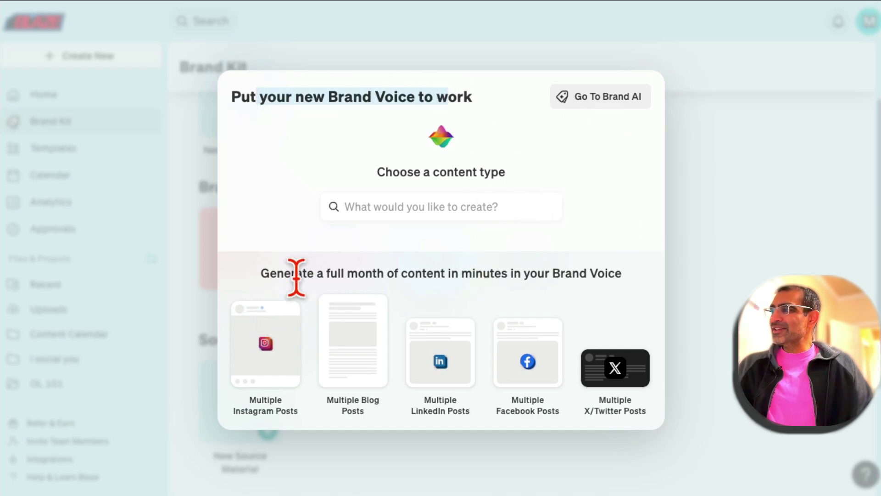
pyautogui.moveTo(296, 275); pyautogui.dragTo(488, 273)
pyautogui.click(521, 274)
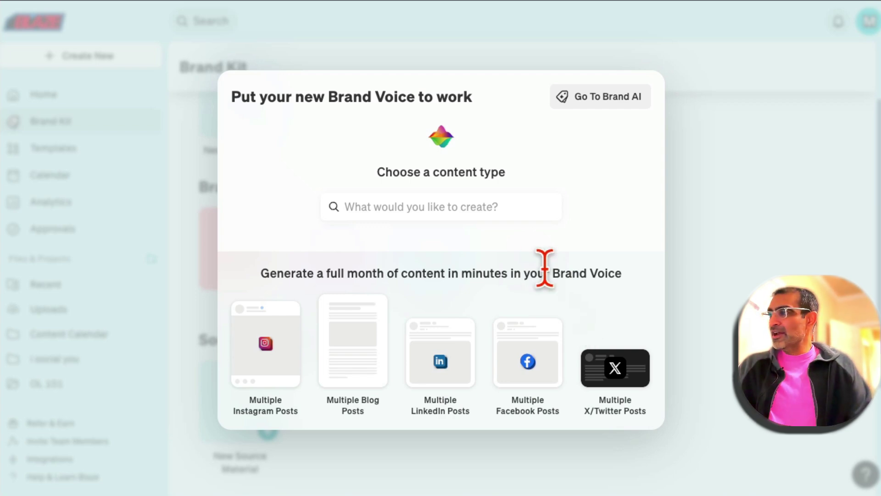
pyautogui.click(530, 371)
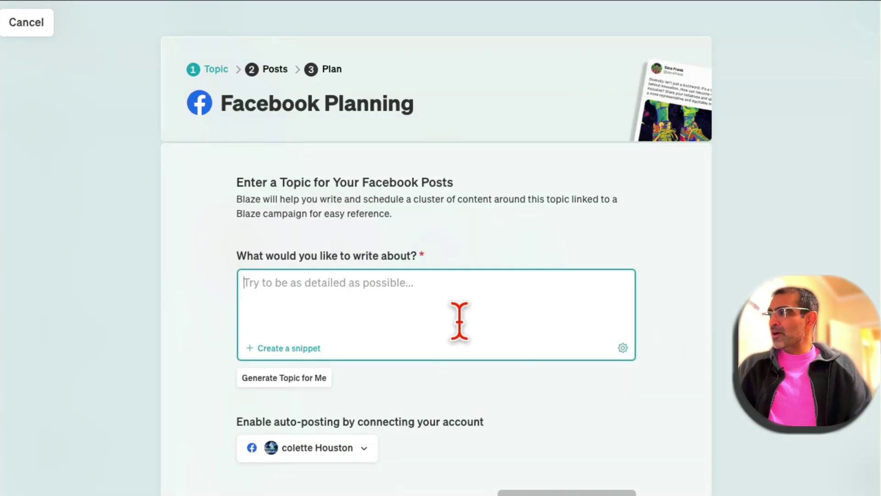
# Enter "caregiving tips for elder parents" as the Facebook post topic and accept the suggested text that completes it.
pyautogui.scroll(-3, 458, 318)
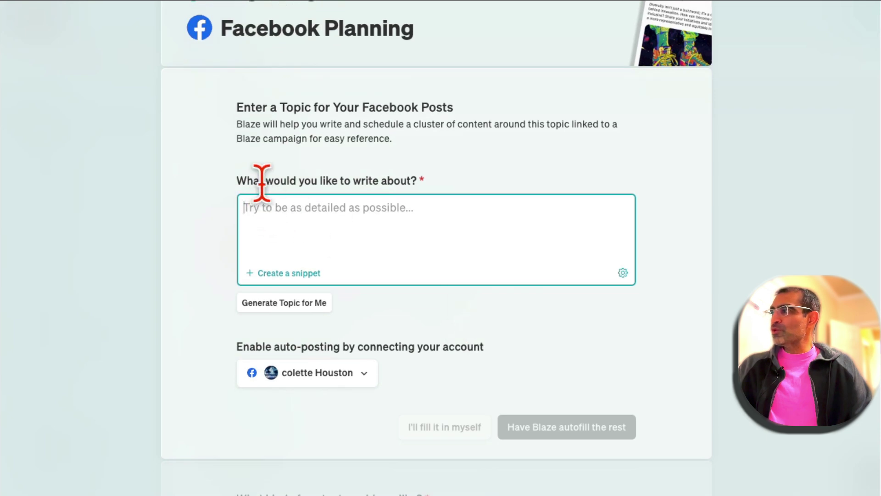
pyautogui.click(426, 221)
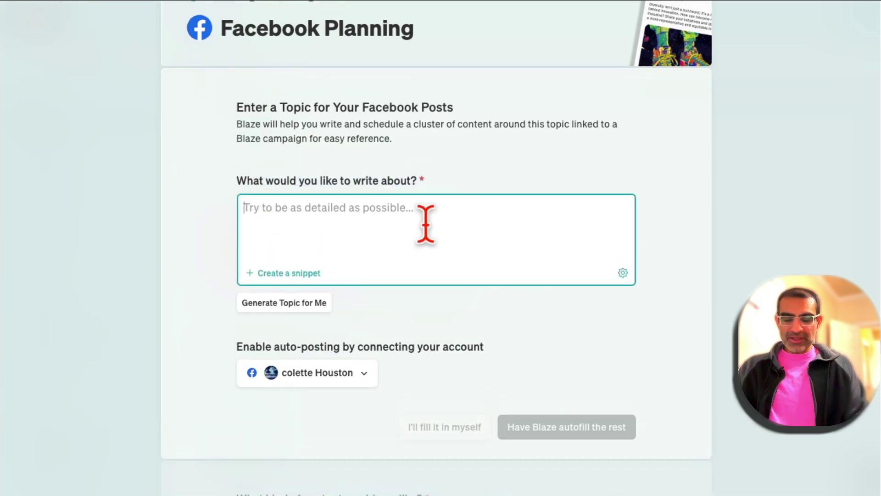
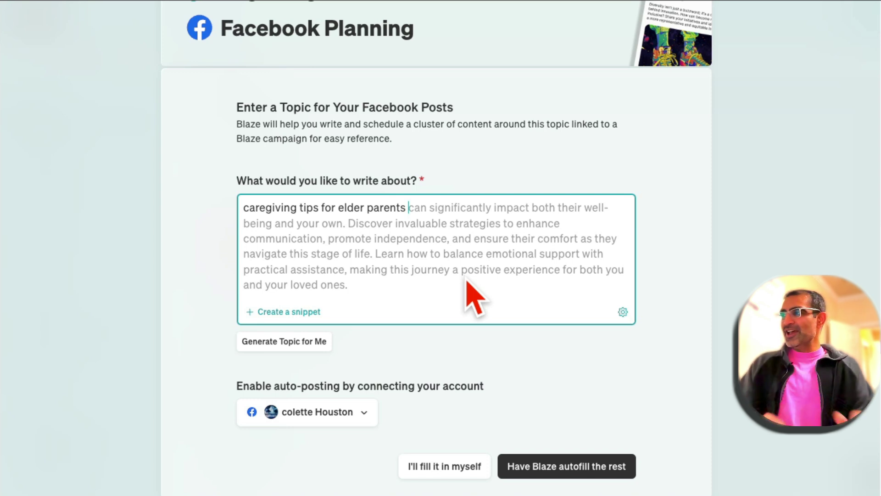
pyautogui.press('Tab')
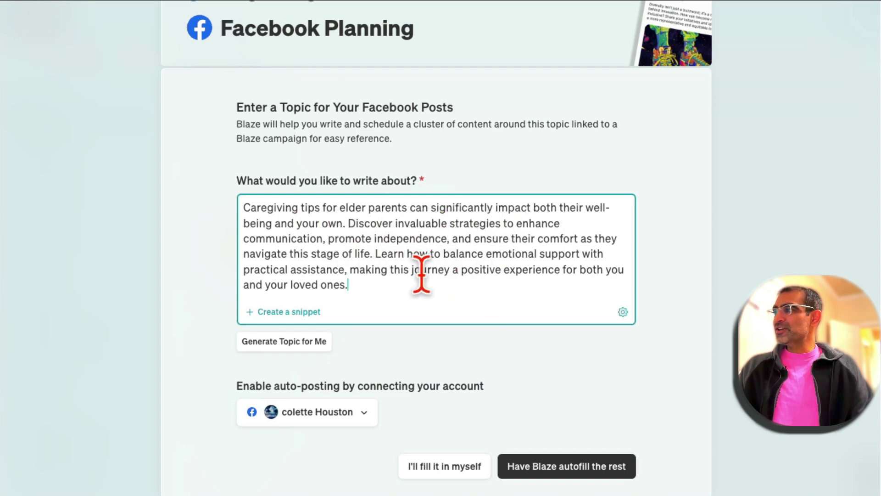
# Set the Facebook account for auto-posting to Sunrise Home Health.
pyautogui.scroll(-5, 421, 274)
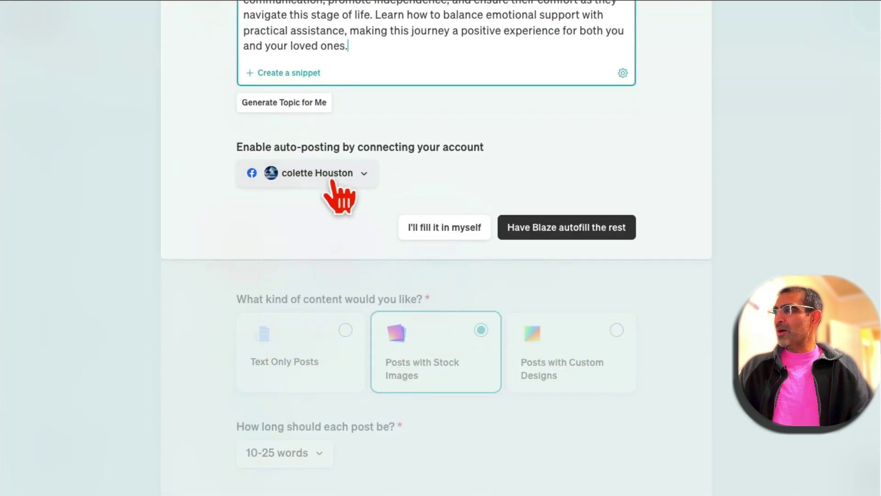
pyautogui.click(332, 177)
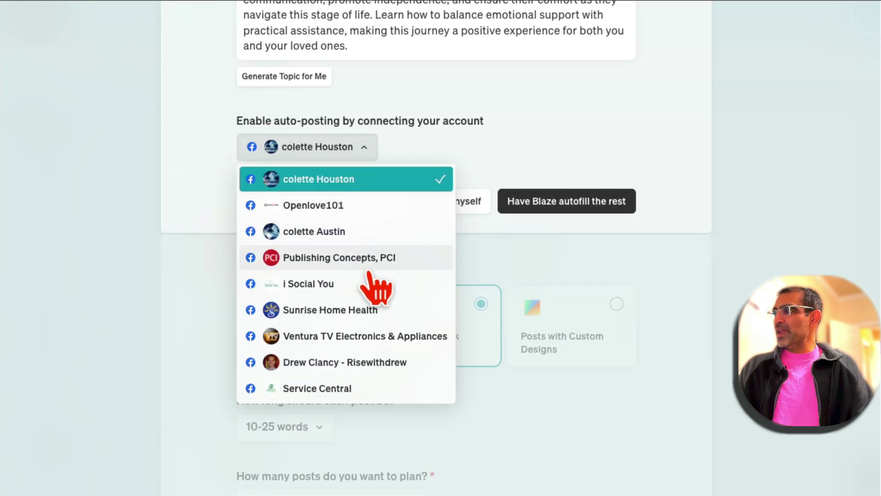
pyautogui.click(361, 310)
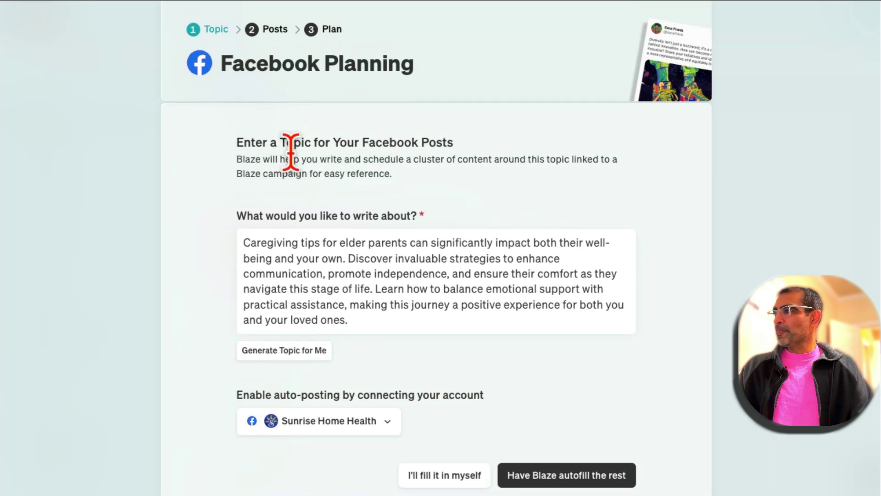
# Review the topic section of the Facebook plan and have Blaze autofill the remaining fields.
pyautogui.moveTo(264, 143); pyautogui.dragTo(591, 197)
pyautogui.scroll(-1, 594, 215)
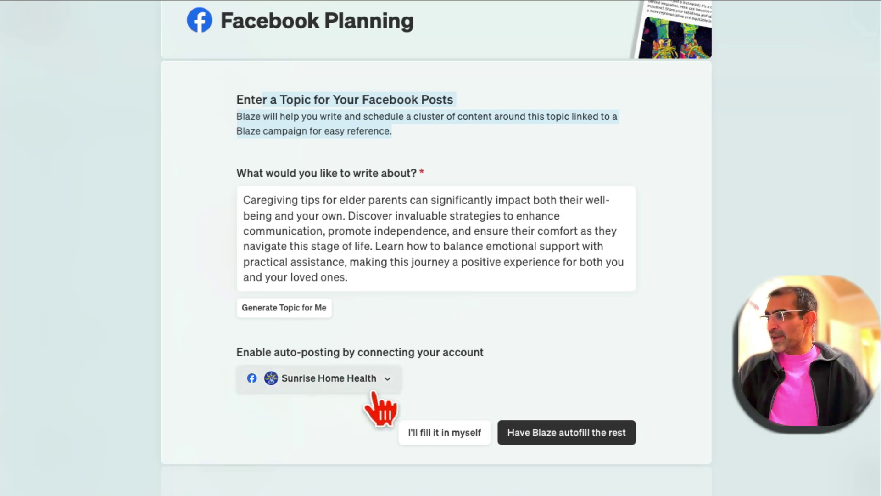
pyautogui.scroll(-2, 641, 455)
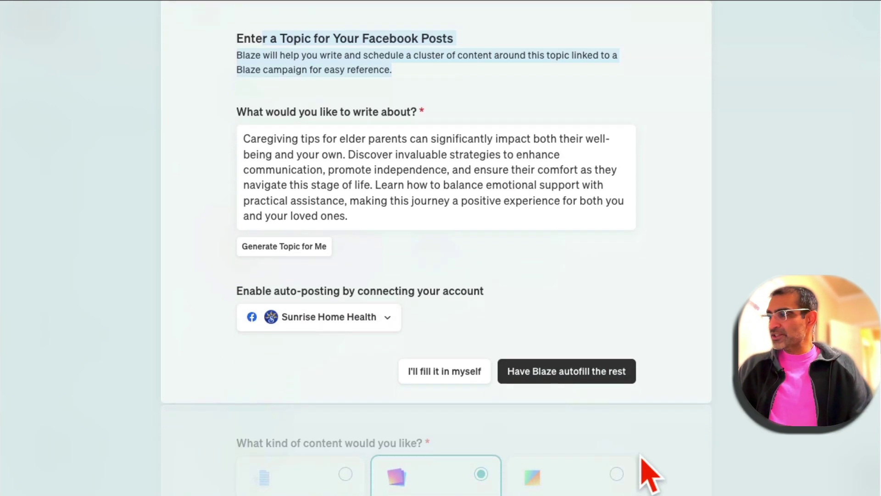
pyautogui.click(579, 375)
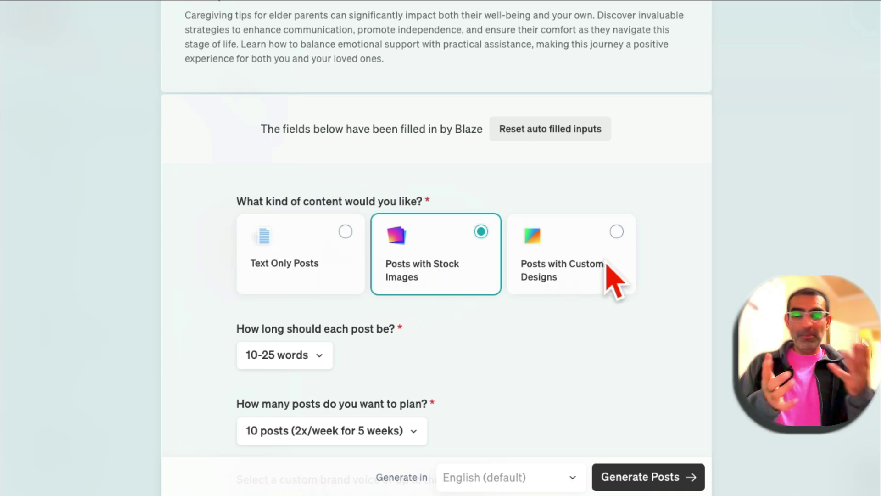
# Set each post's length to 50-75 words and plan 5 posts (1x/week for 5 weeks).
pyautogui.scroll(-1, 689, 354)
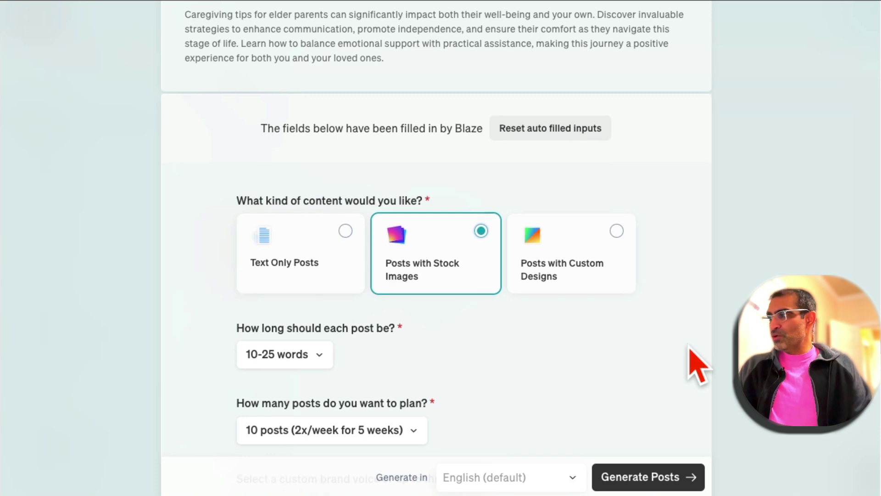
pyautogui.click(290, 285)
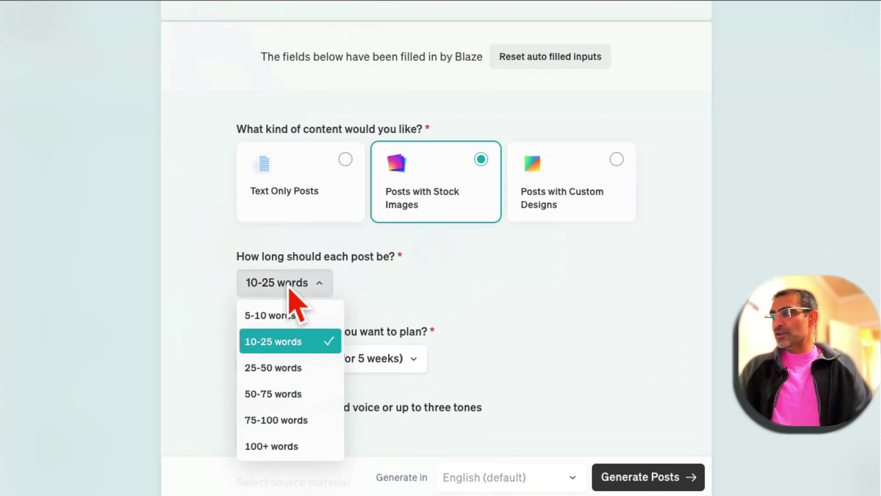
pyautogui.click(284, 394)
pyautogui.scroll(-3, 582, 373)
pyautogui.click(381, 222)
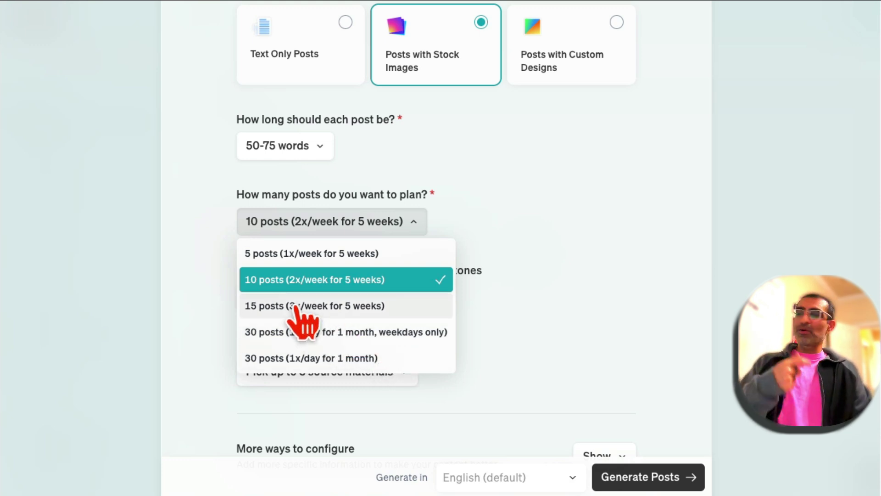
pyautogui.click(309, 254)
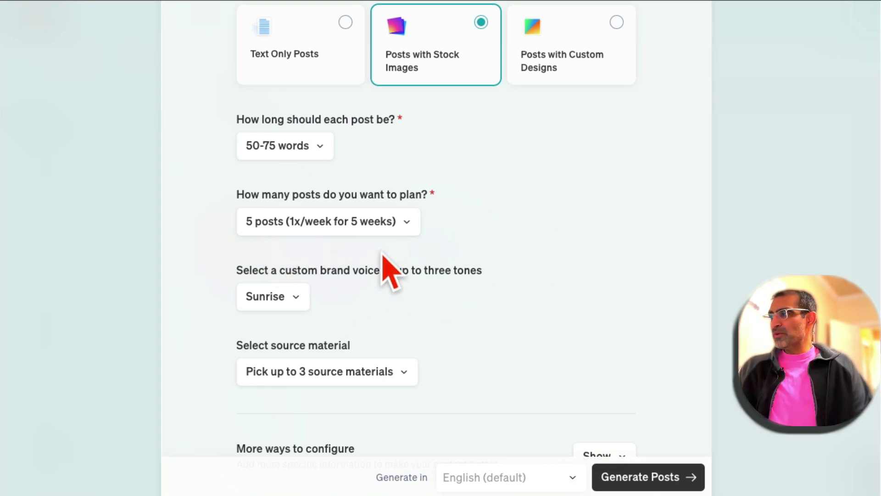
# Clear the Sunrise brand voice and choose Sunrise again for the posts.
pyautogui.click(294, 298)
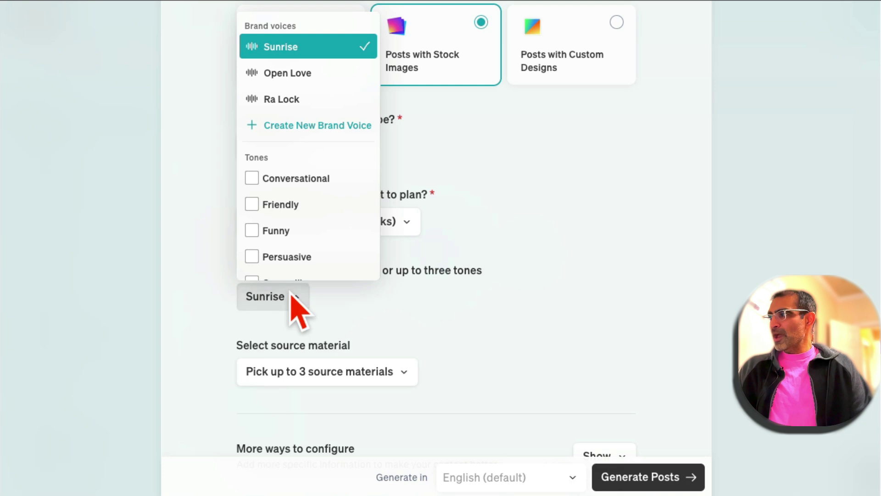
pyautogui.click(298, 53)
pyautogui.click(370, 299)
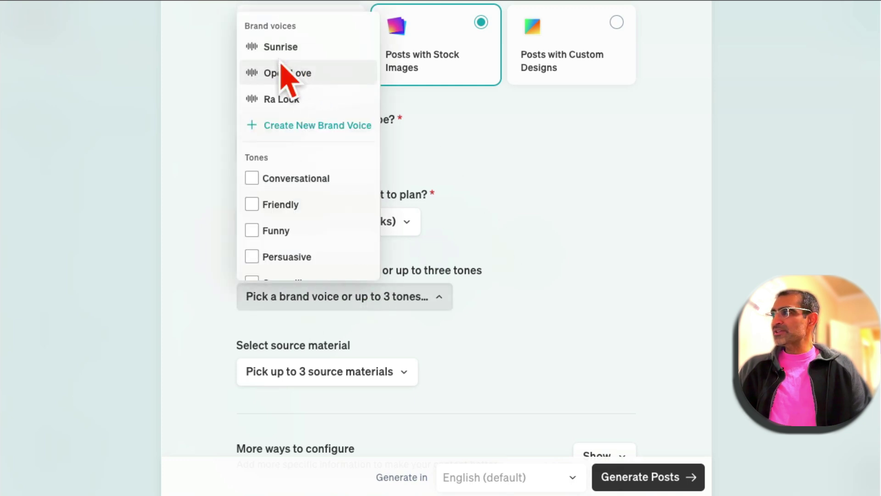
pyautogui.click(286, 44)
# Check the source material choices without adding any and generate the Facebook post captions.
pyautogui.scroll(-3, 544, 347)
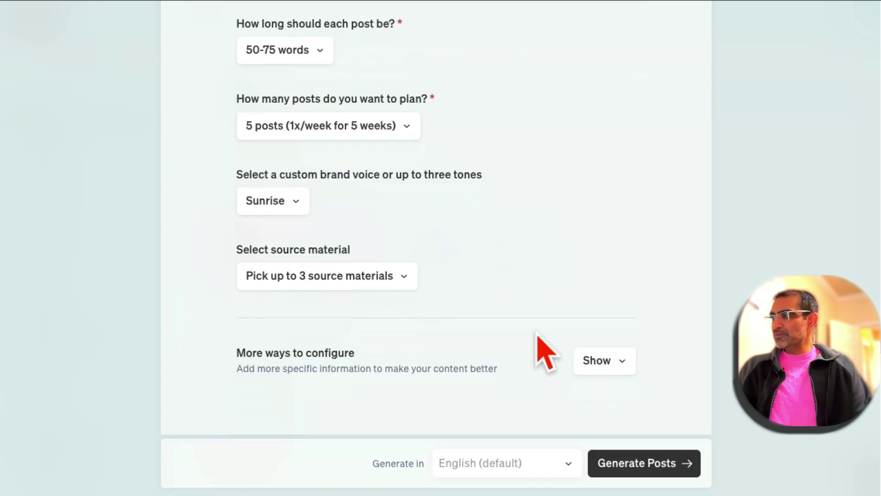
pyautogui.scroll(-1, 544, 347)
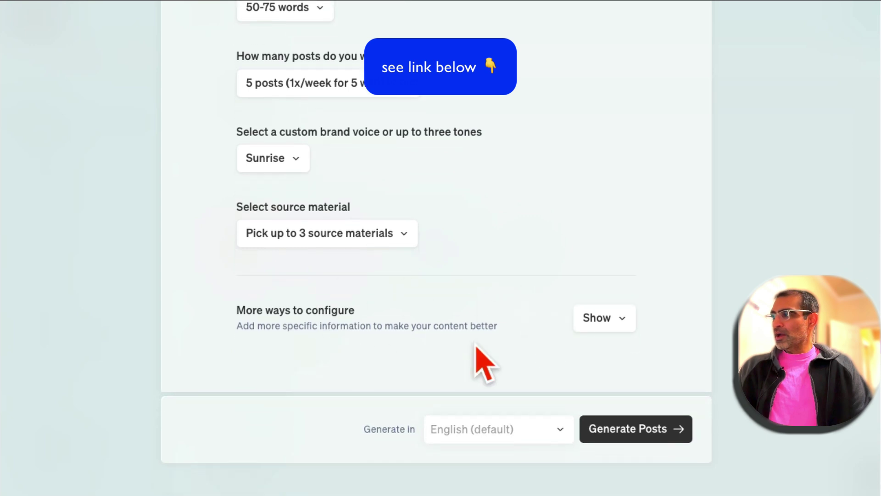
pyautogui.click(339, 234)
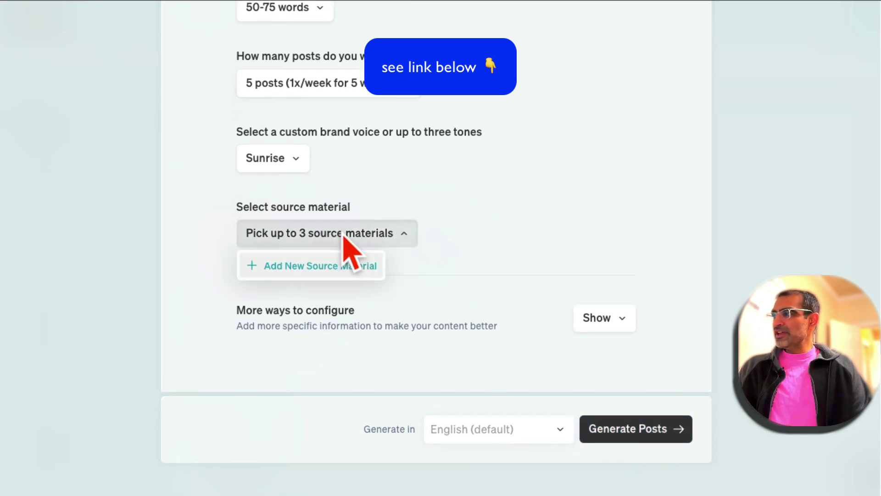
pyautogui.click(506, 242)
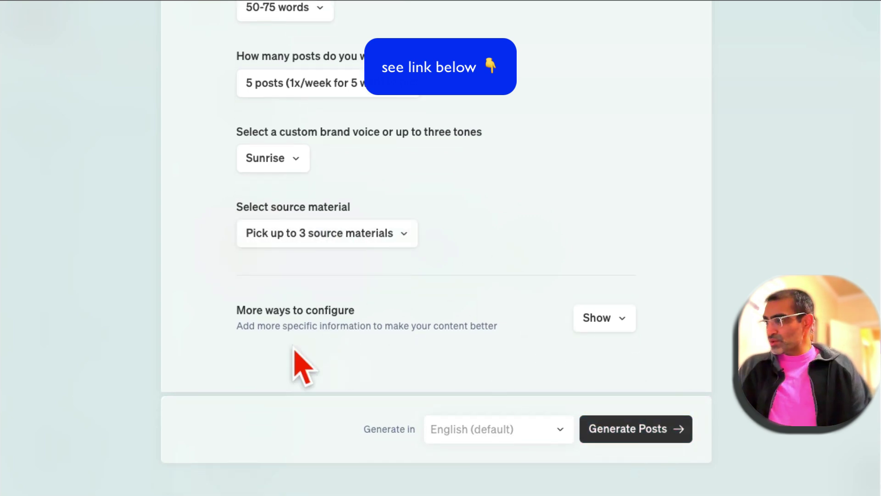
pyautogui.click(662, 439)
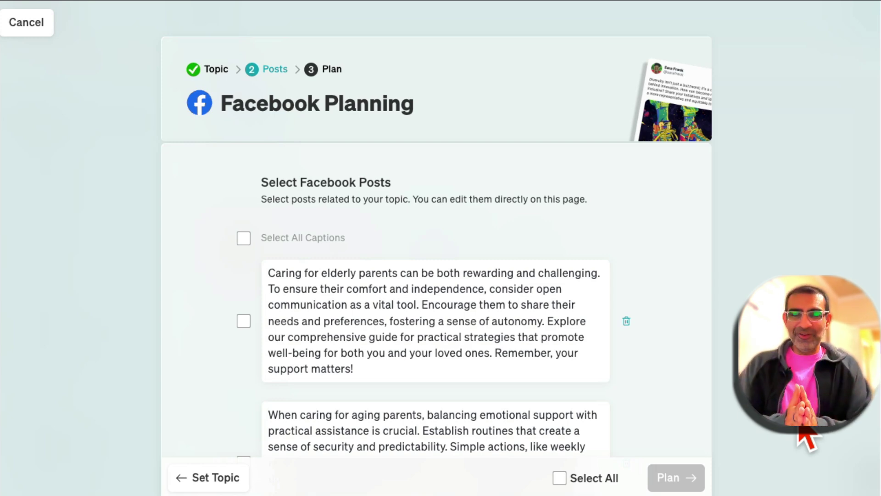
# Select all generated captions, read through them and continue to planning the calendar.
pyautogui.scroll(-5, 735, 385)
pyautogui.scroll(3, 715, 381)
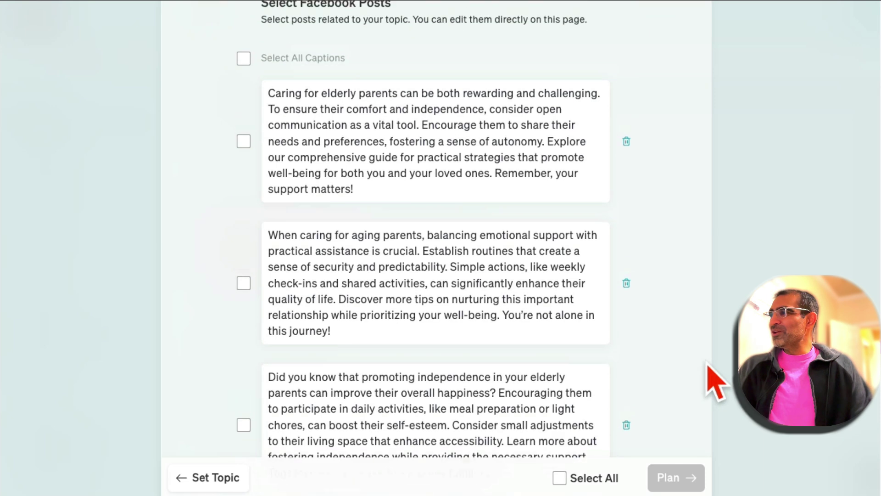
pyautogui.click(243, 184)
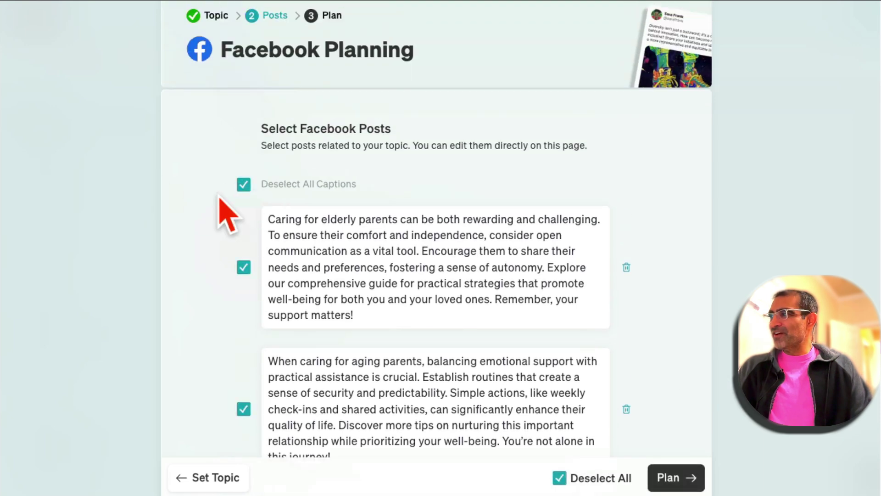
pyautogui.scroll(-3, 159, 230)
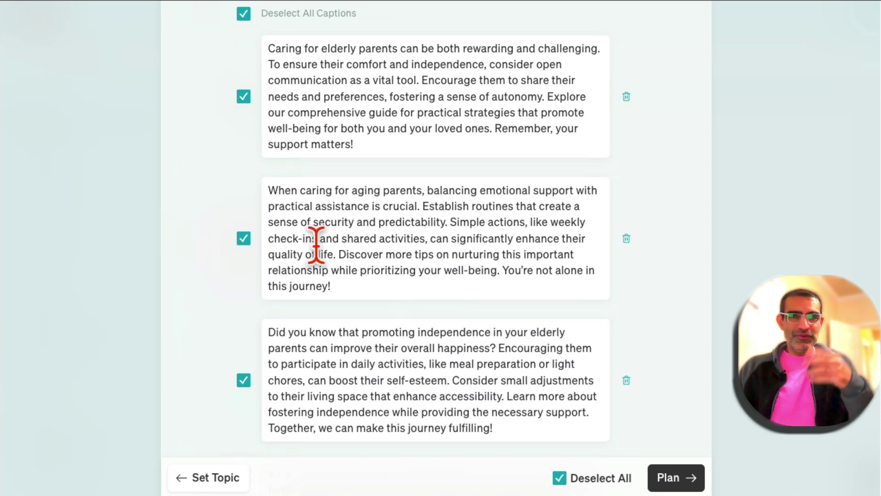
pyautogui.scroll(-5, 409, 236)
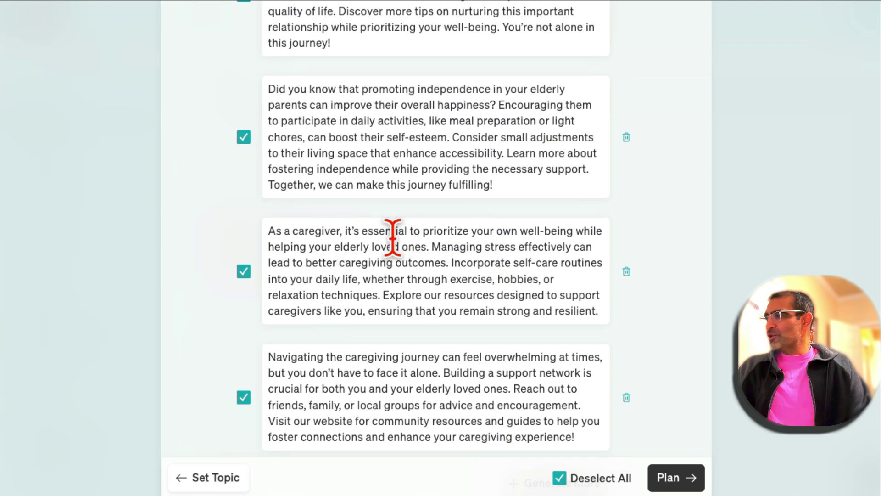
pyautogui.scroll(-3, 490, 317)
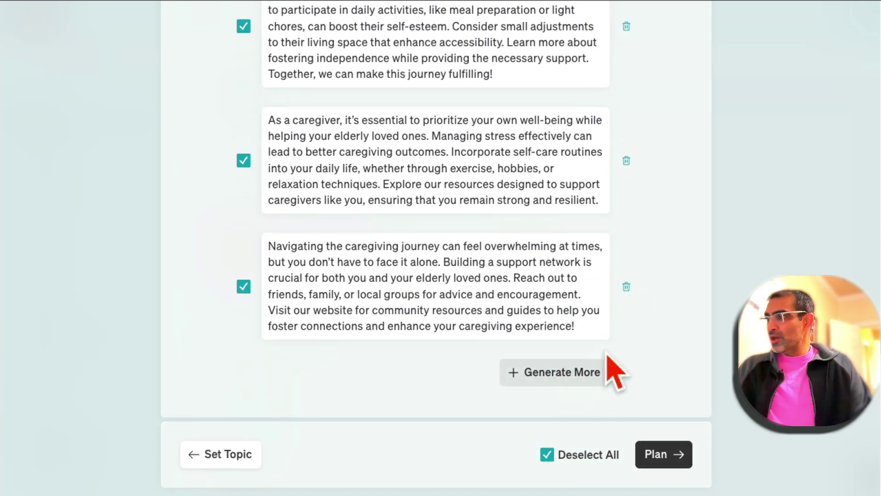
pyautogui.click(679, 461)
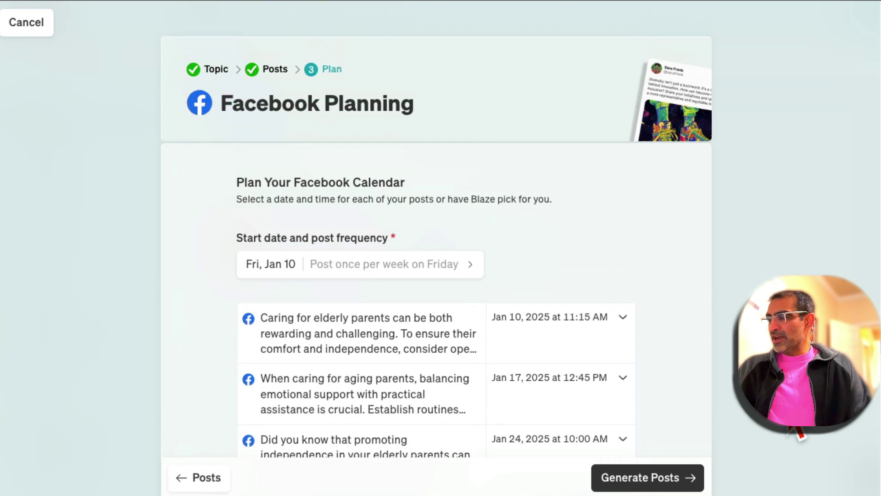
# Set the posting time of day to Night for the once-per-week schedule starting Fri, Jan 10 2025.
pyautogui.click(281, 264)
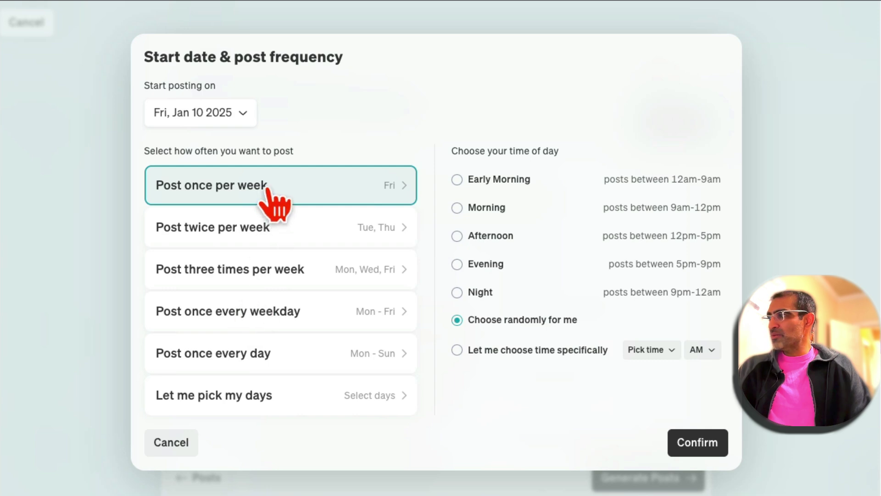
pyautogui.click(479, 292)
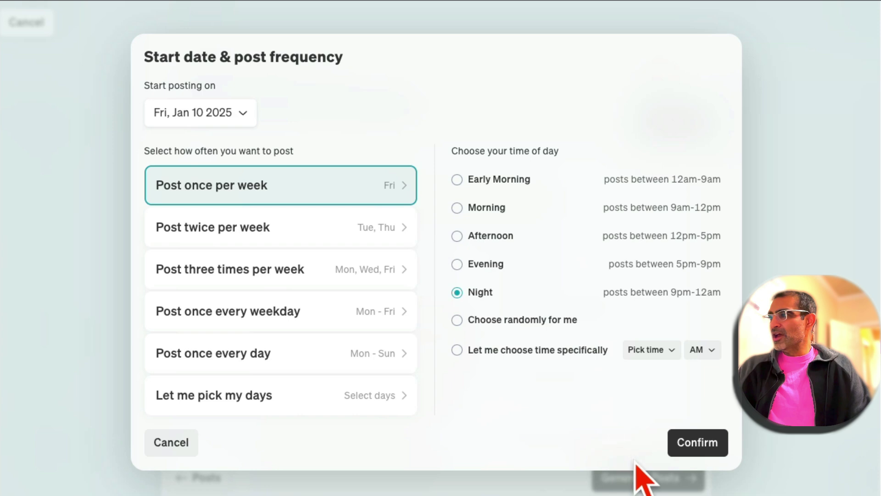
pyautogui.click(692, 450)
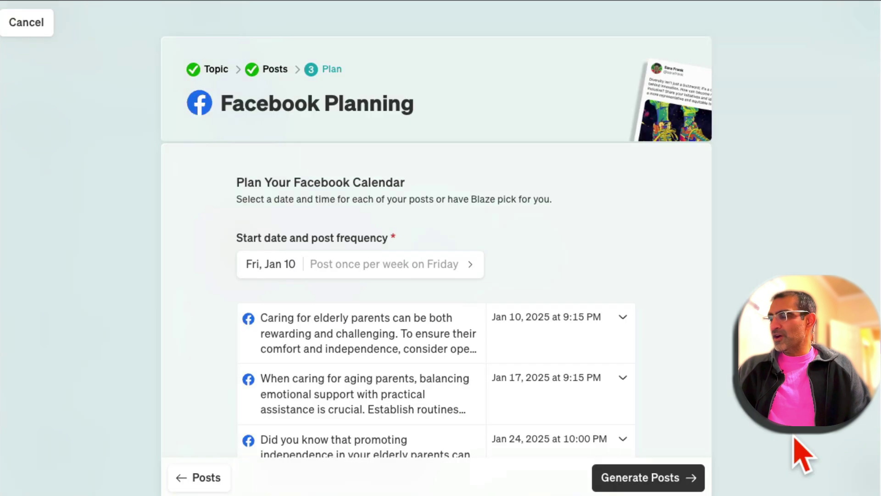
# Create a new project named Sunrise as the location of the Elder Care Strategies campaign and generate the scheduled posts.
pyautogui.scroll(-1, 794, 441)
pyautogui.scroll(-5, 796, 445)
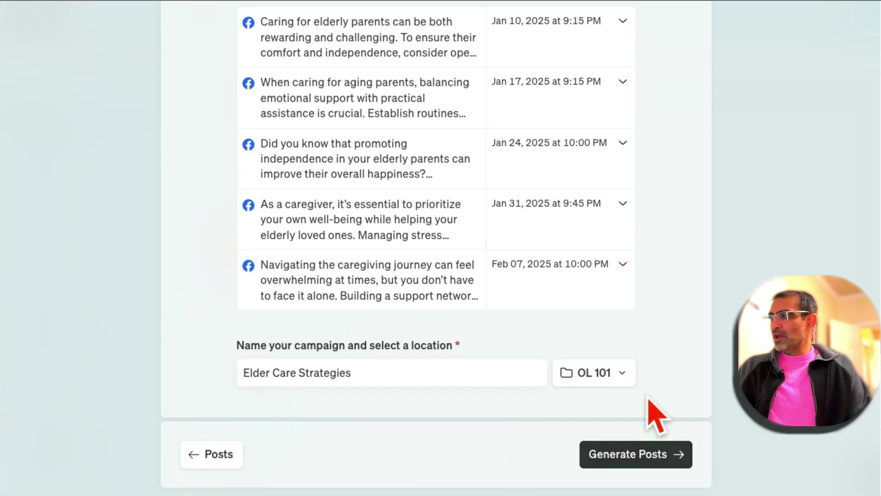
pyautogui.click(373, 374)
pyautogui.click(618, 381)
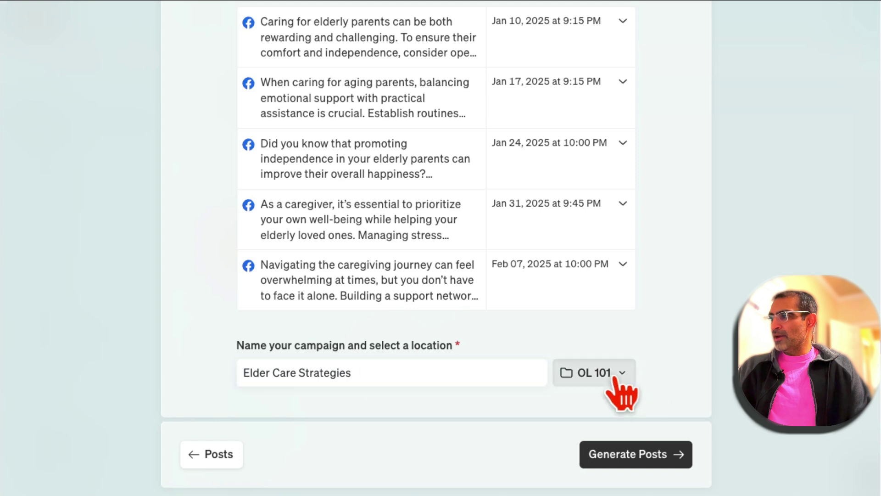
pyautogui.click(559, 341)
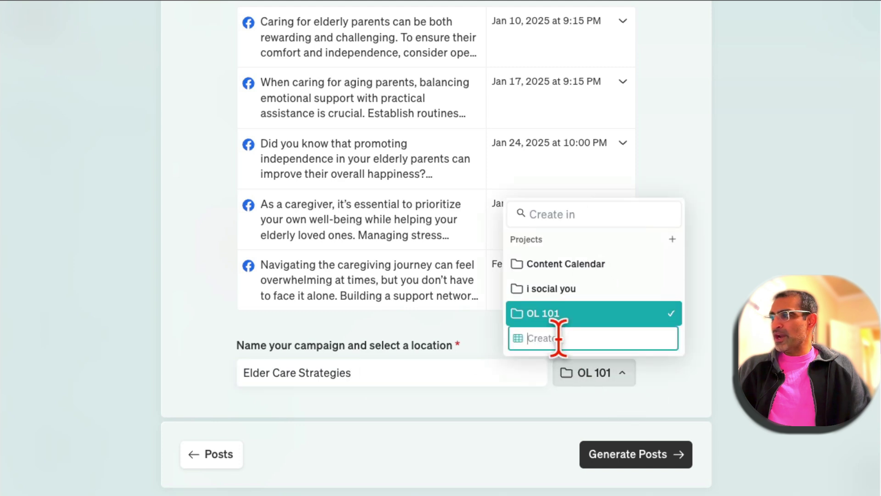
pyautogui.write('Sunrise')
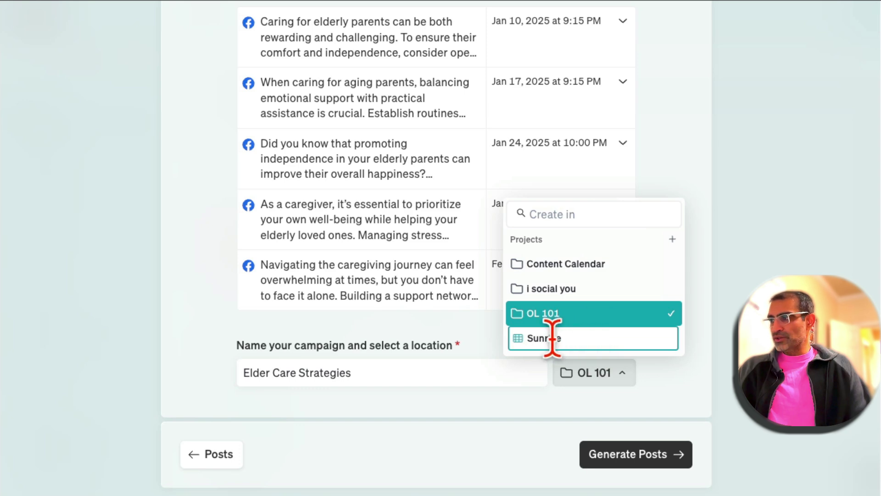
pyautogui.press('Return')
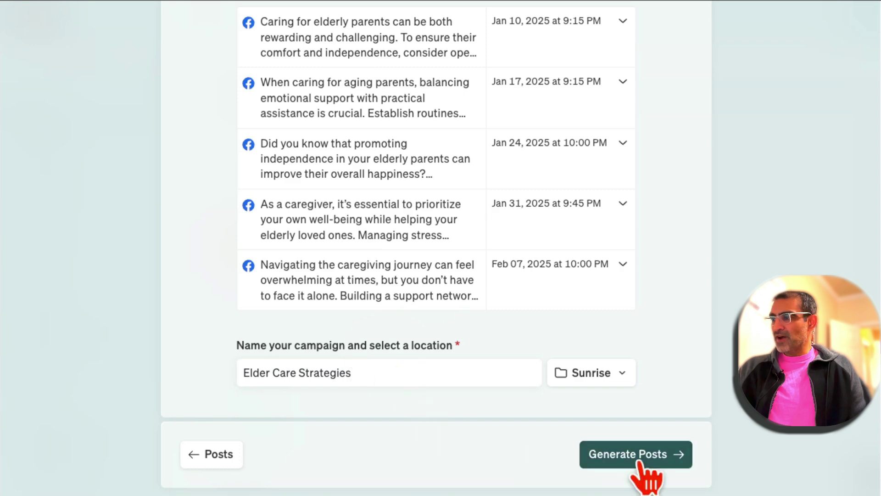
pyautogui.click(626, 455)
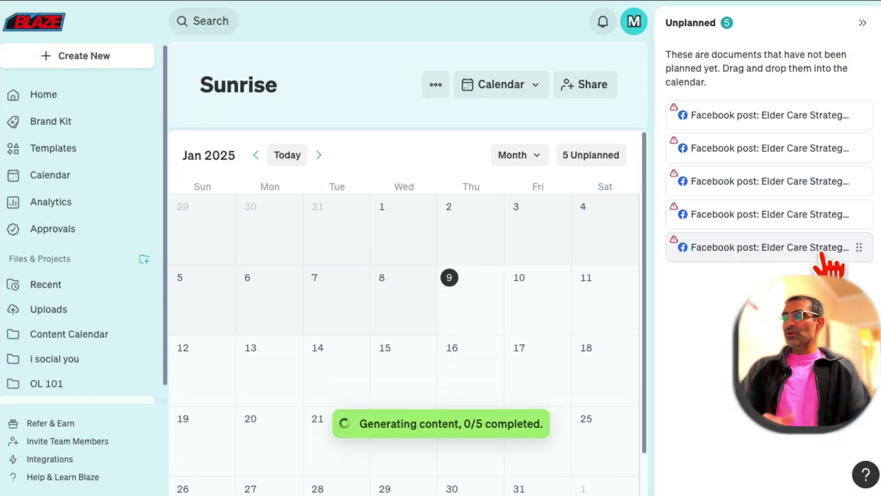
# Open the January 10 post from the Sunrise calendar and review its full caption, image and Facebook account.
pyautogui.scroll(-1, 429, 378)
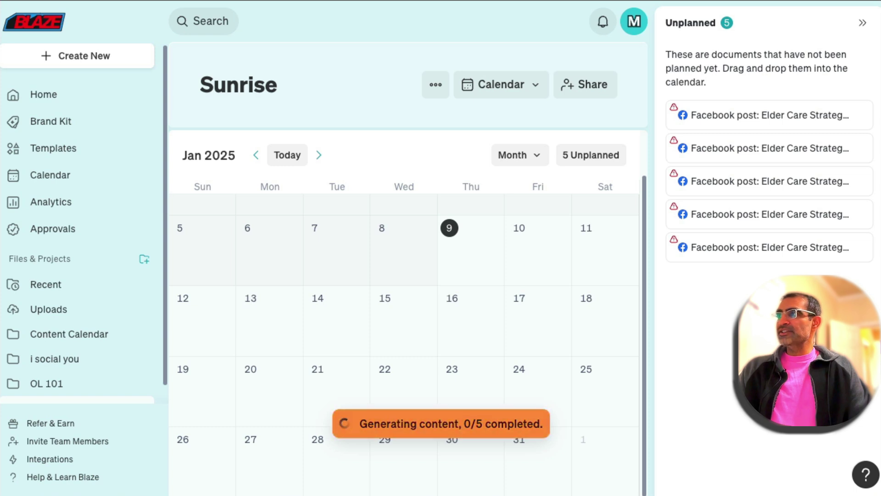
pyautogui.scroll(-2, 749, 308)
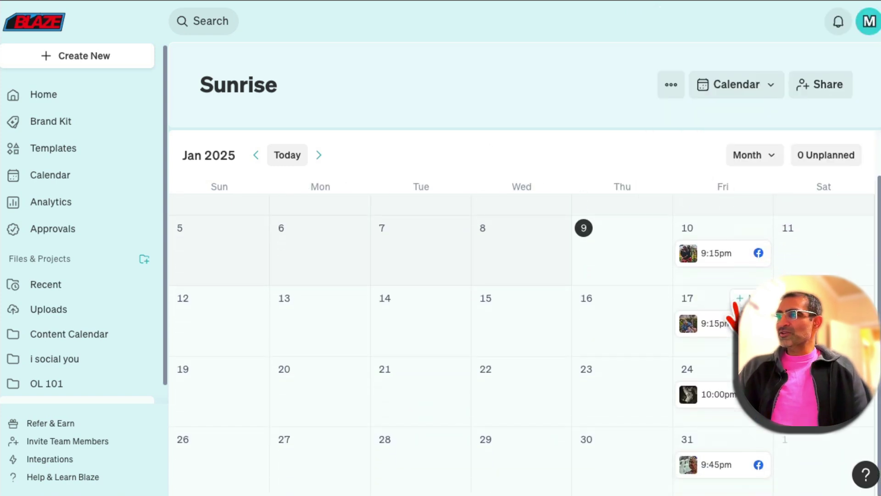
pyautogui.moveTo(707, 255)
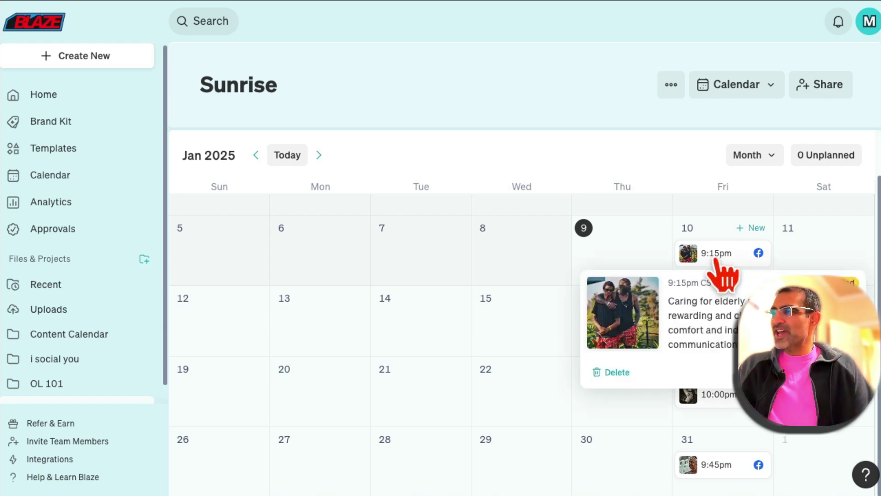
pyautogui.click(715, 261)
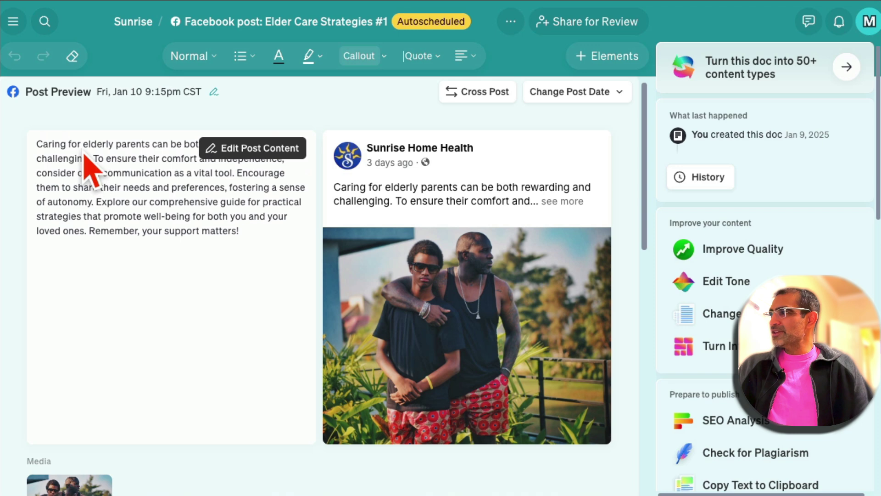
pyautogui.moveTo(107, 166); pyautogui.dragTo(173, 236)
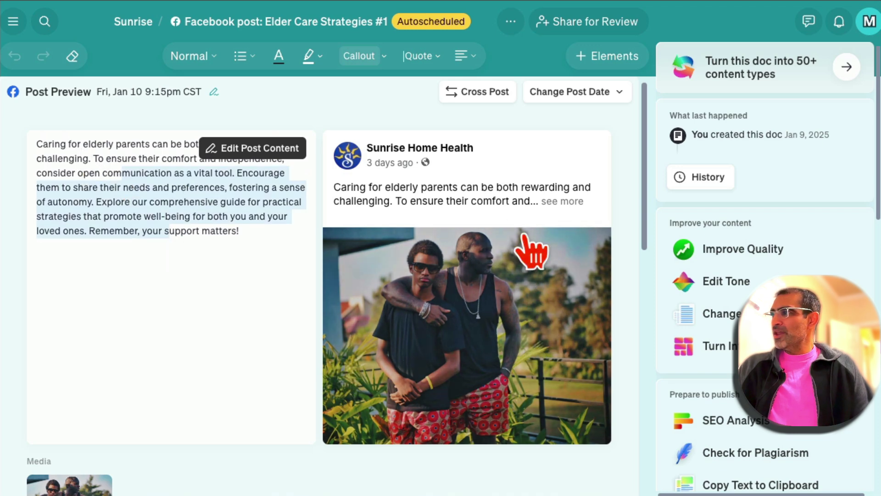
pyautogui.click(561, 202)
pyautogui.scroll(-3, 432, 186)
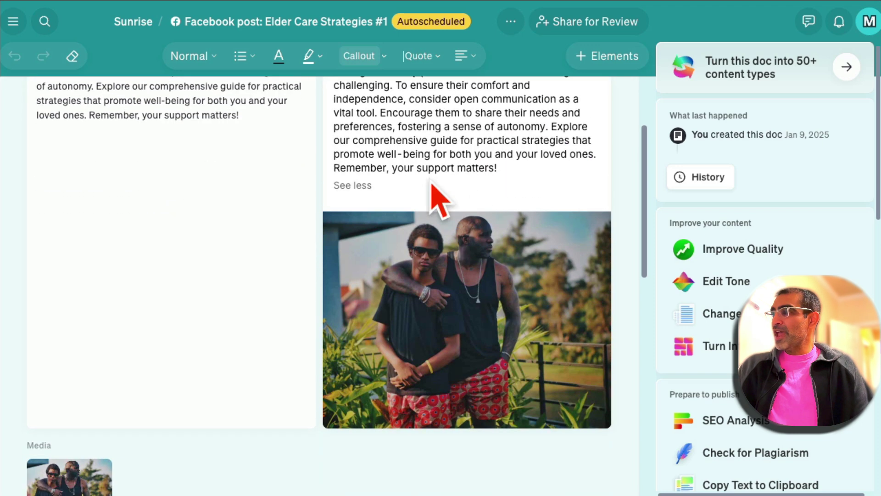
pyautogui.scroll(-5, 344, 325)
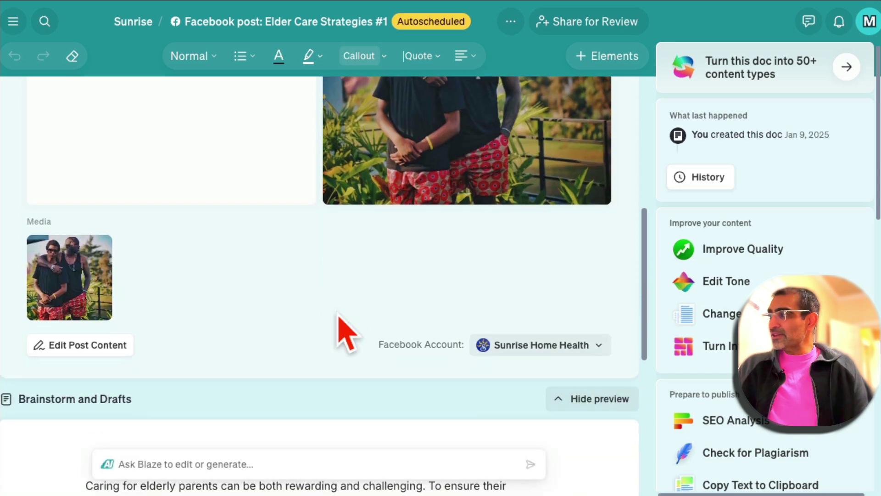
pyautogui.scroll(-1, 345, 373)
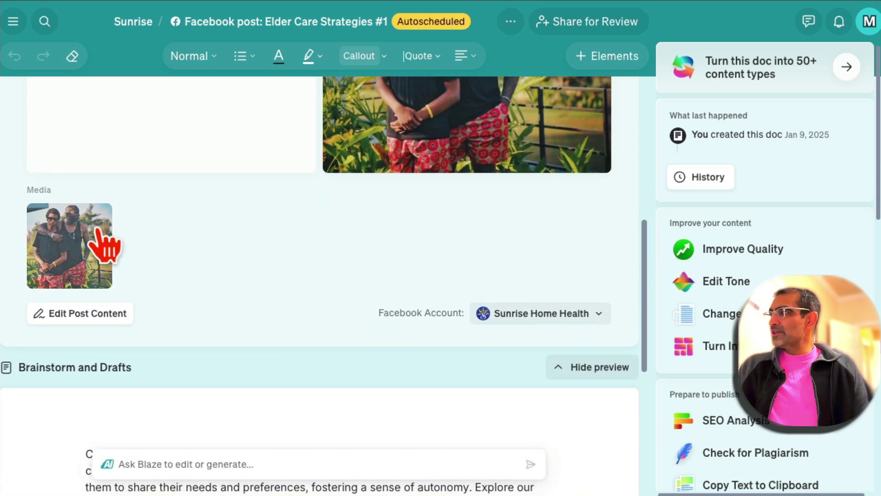
# Open the post content for editing, check its media and AI editing options, and return to the Sunrise calendar.
pyautogui.click(105, 314)
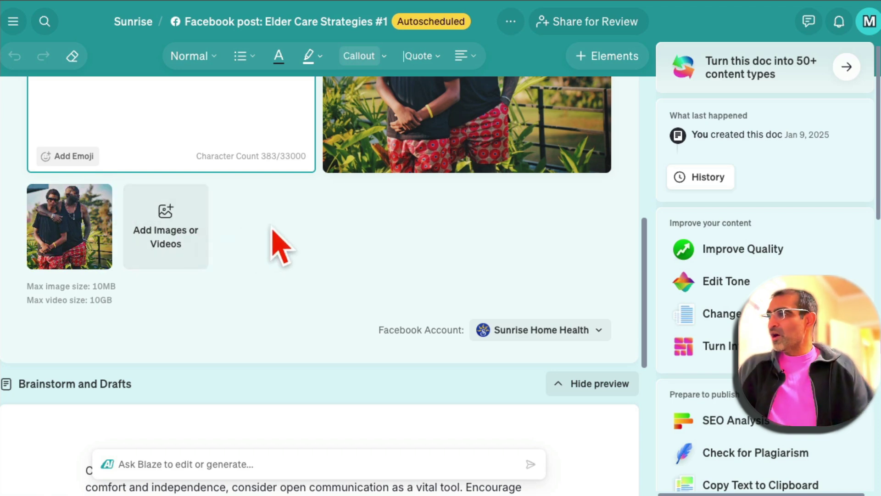
pyautogui.scroll(-5, 275, 243)
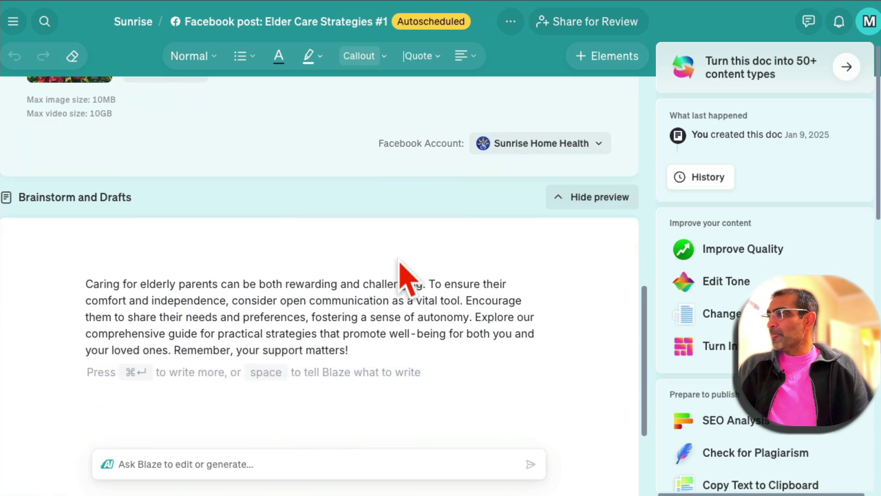
pyautogui.scroll(-3, 404, 271)
pyautogui.click(214, 464)
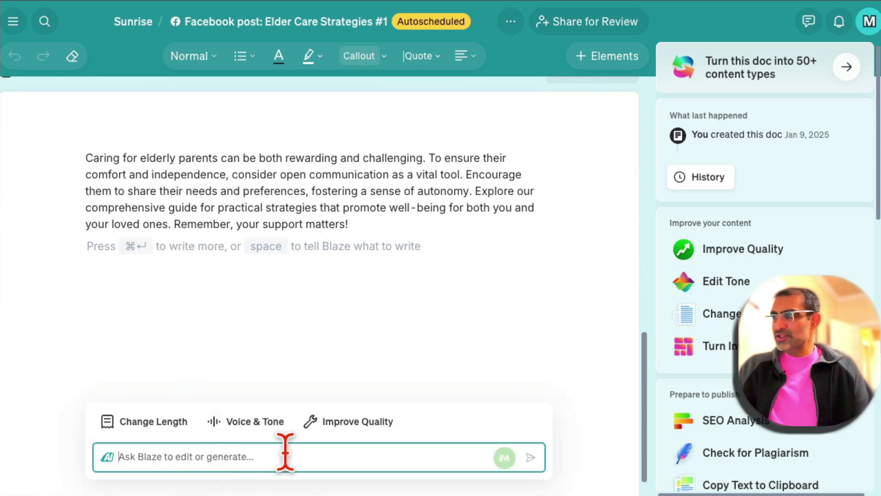
pyautogui.scroll(10, 363, 291)
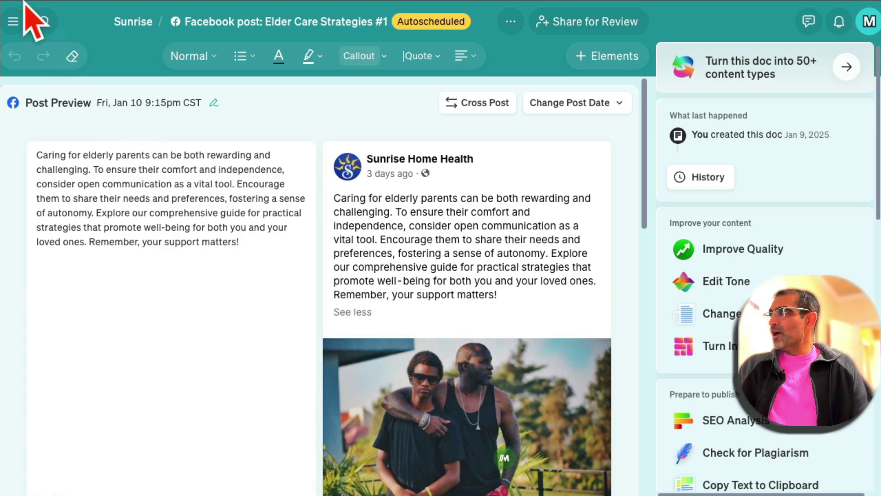
pyautogui.click(13, 22)
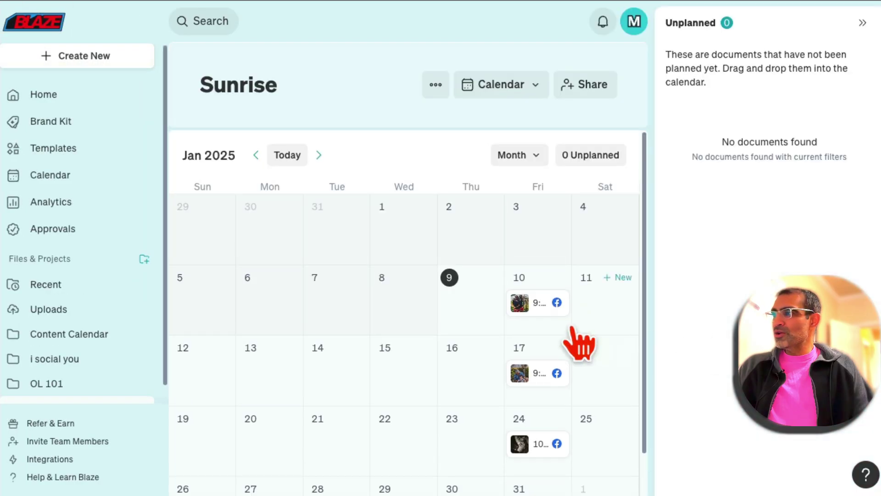
# Hide the unplanned documents list, preview the scheduled posts and open the January 31 Facebook post from the Sunrise calendar.
pyautogui.click(863, 23)
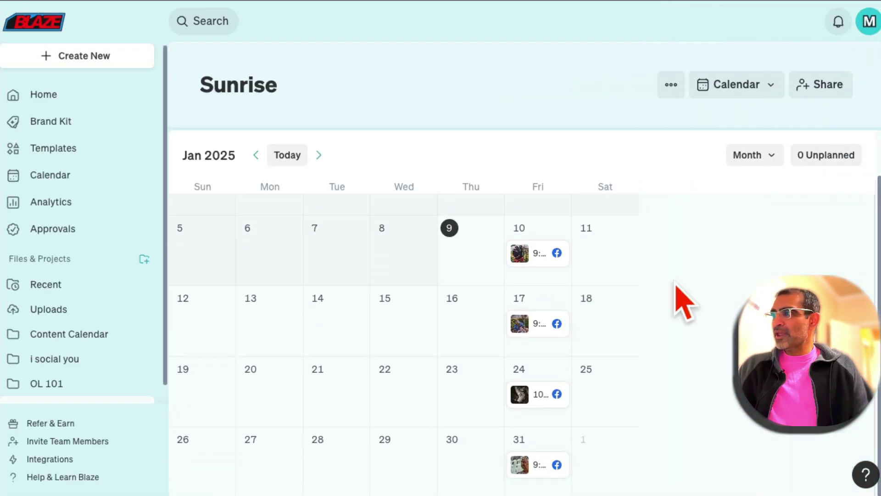
pyautogui.moveTo(714, 261)
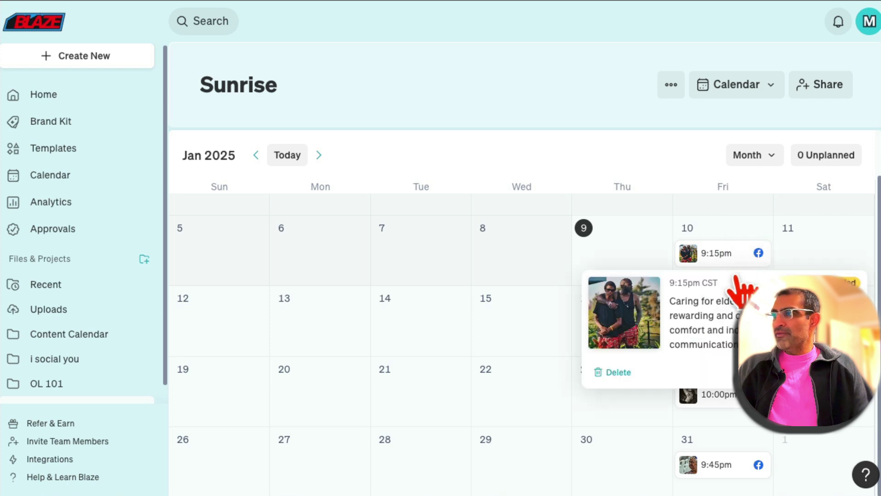
pyautogui.moveTo(709, 394)
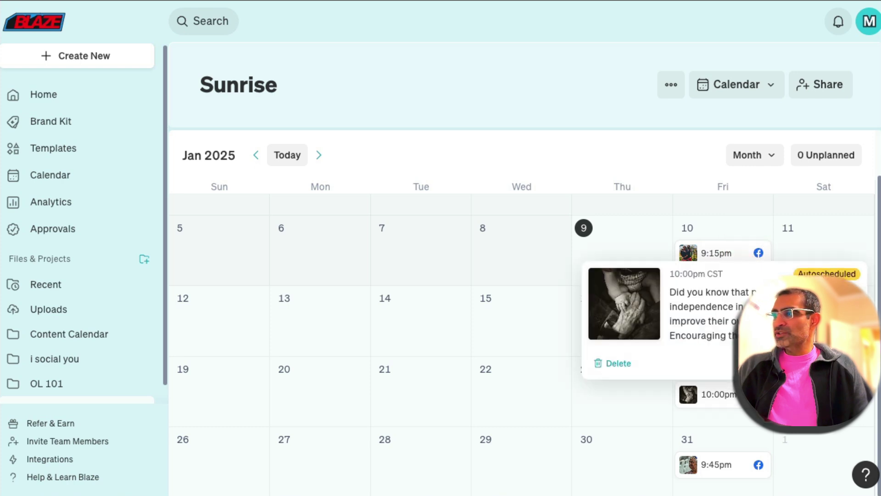
pyautogui.click(719, 465)
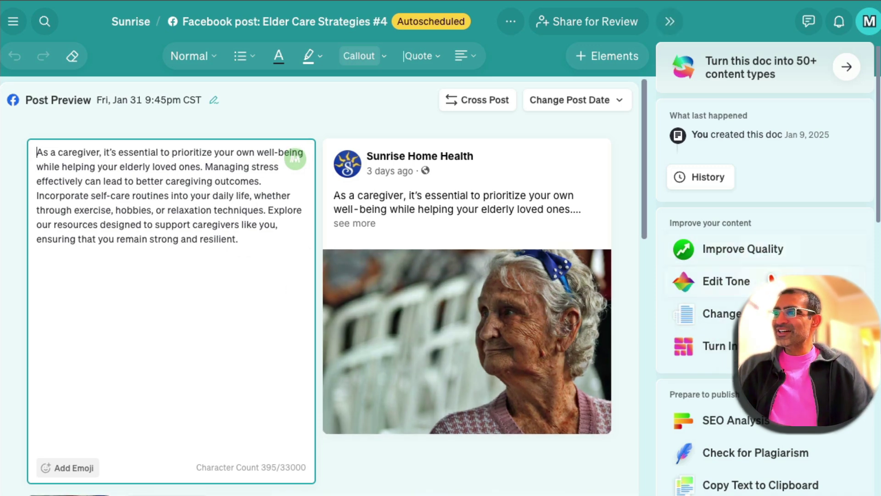
pyautogui.scroll(-1, 762, 303)
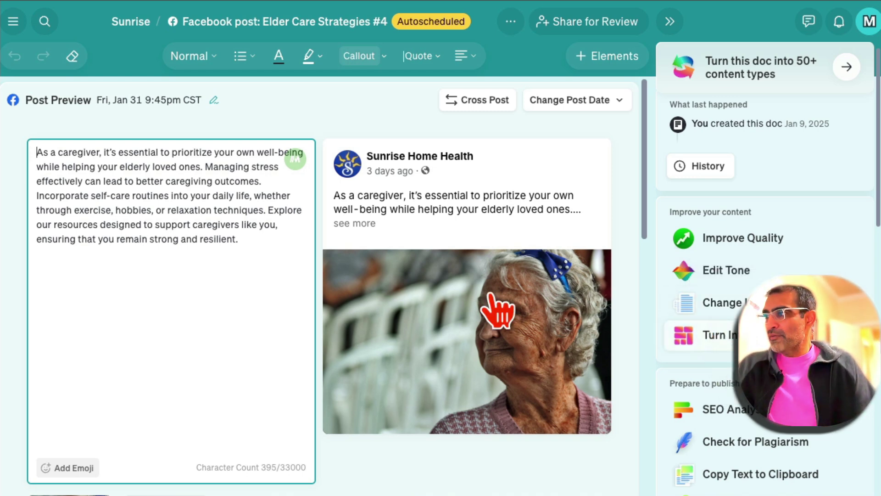
# Turn the January 31 post into a single piece of content, searching for tiktok and choosing TikTok Script as the content type.
pyautogui.click(684, 333)
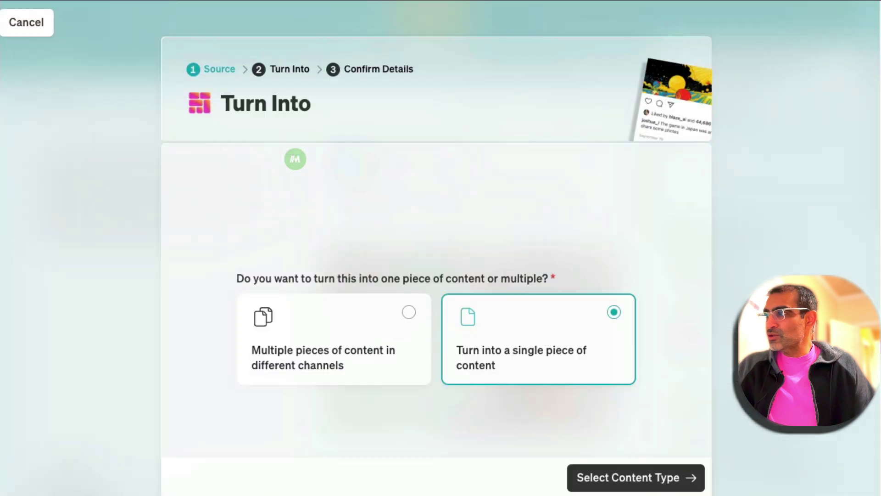
pyautogui.scroll(-2, 569, 353)
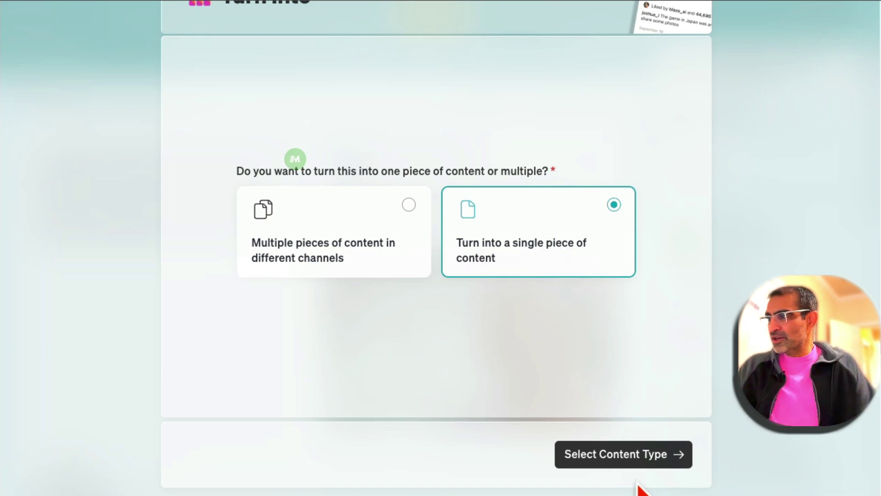
pyautogui.click(668, 463)
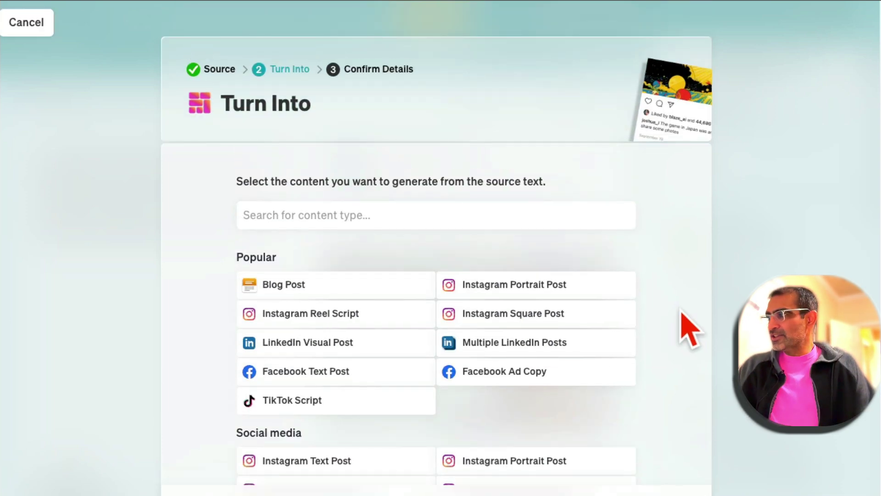
pyautogui.scroll(-1, 380, 240)
pyautogui.click(367, 179)
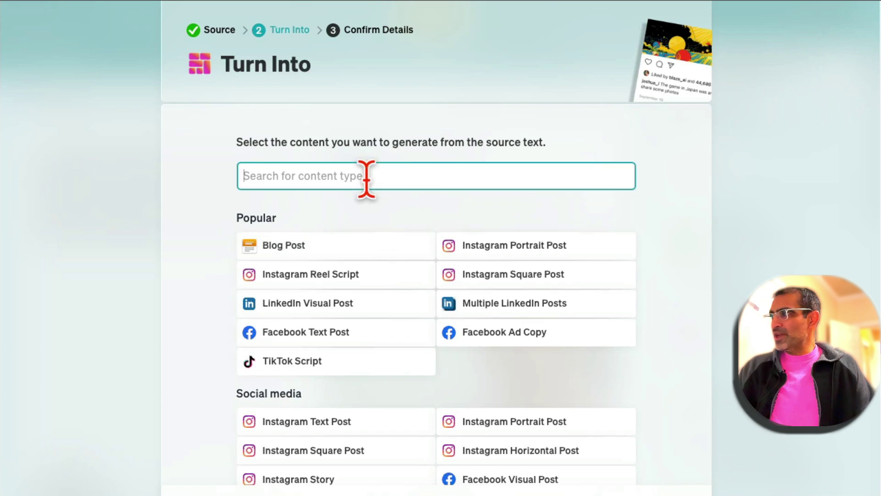
pyautogui.write('tiktok')
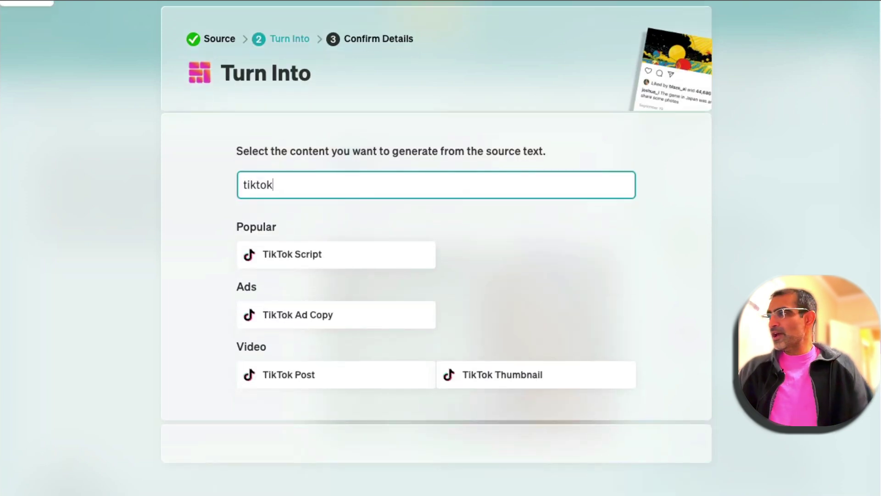
pyautogui.click(327, 255)
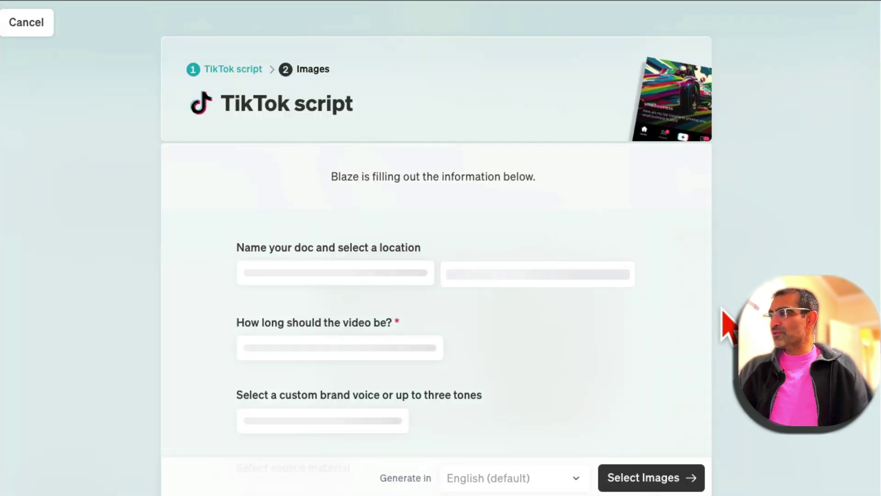
# Check the TikTok script's name and location, set the video length to 30 to 60 seconds, and proceed to image selection.
pyautogui.scroll(-3, 728, 326)
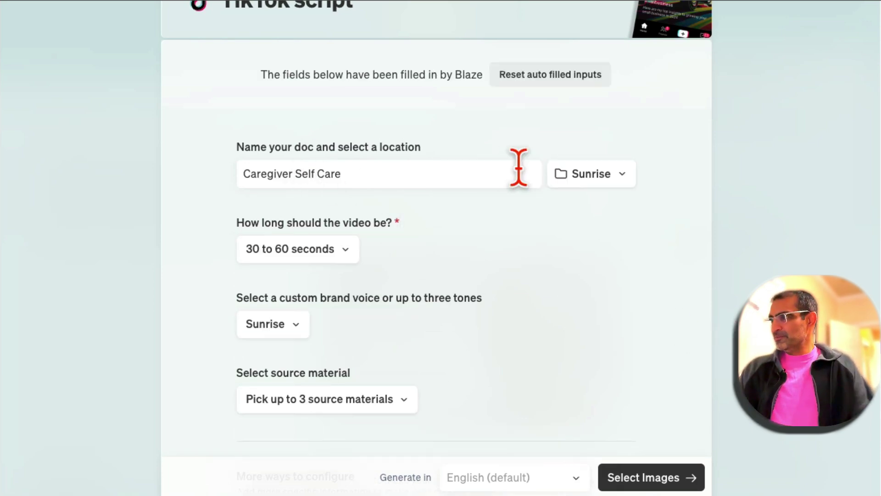
pyautogui.click(391, 175)
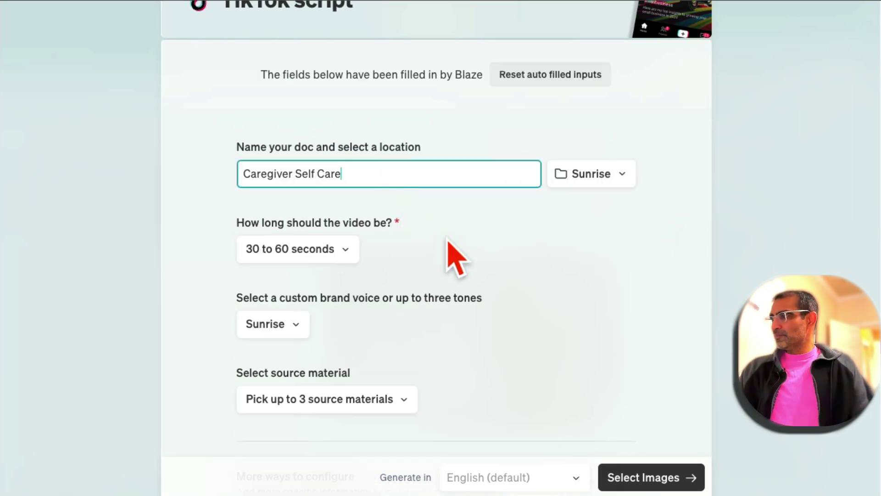
pyautogui.click(452, 257)
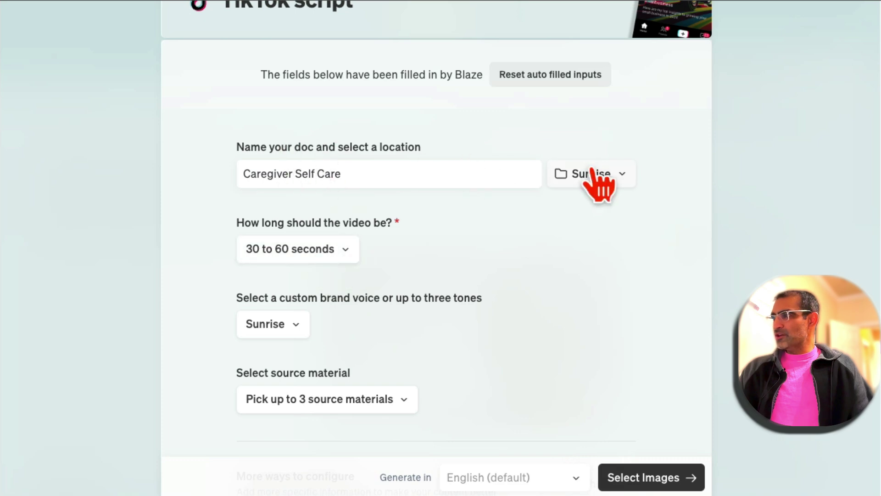
pyautogui.click(342, 248)
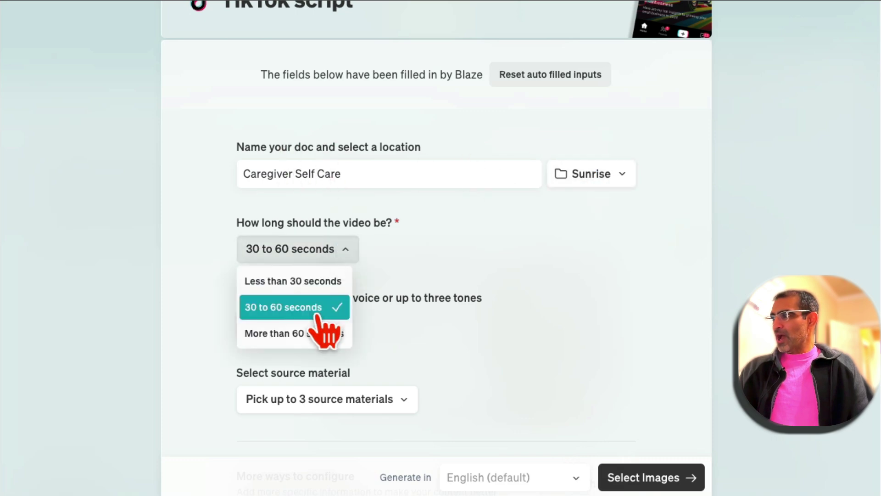
pyautogui.click(293, 310)
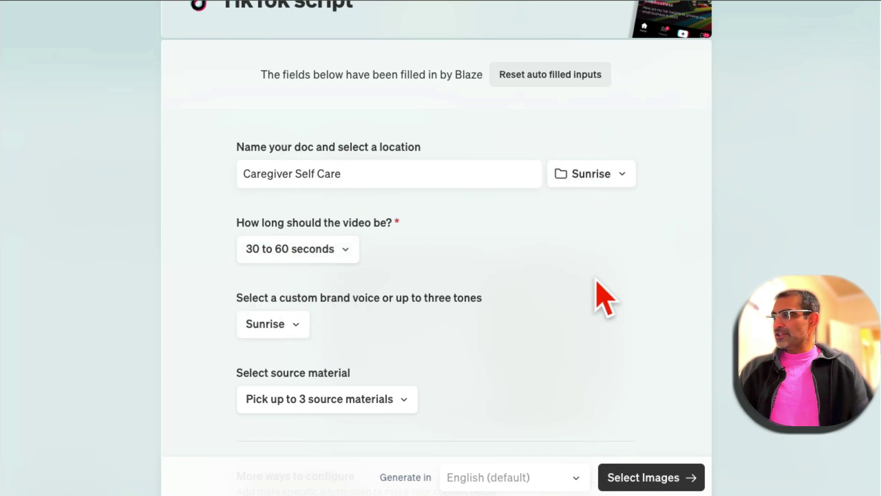
pyautogui.click(670, 478)
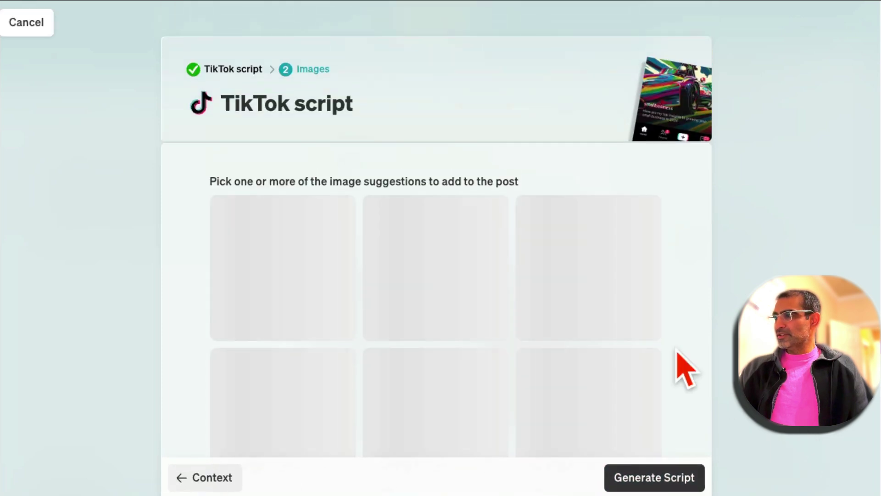
# Select the suggested images of clasped hands, the meditating figure and the wheelchair in the field, and generate the script.
pyautogui.scroll(-3, 684, 365)
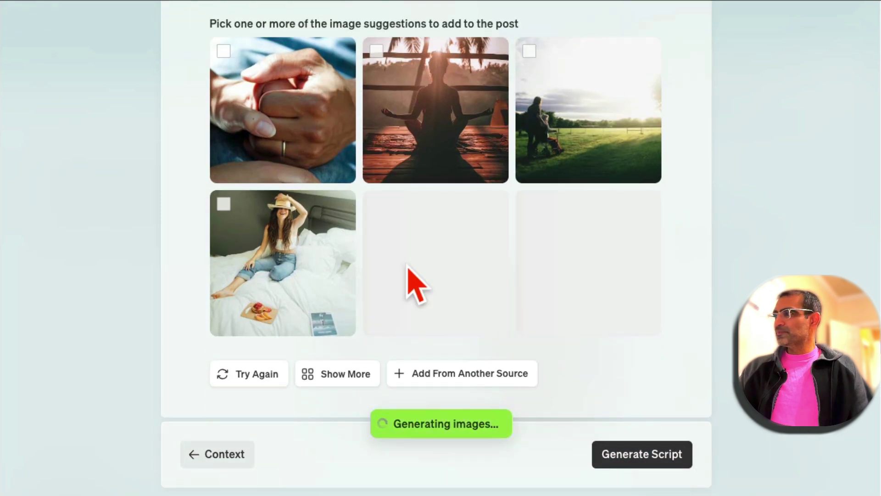
pyautogui.scroll(2, 420, 275)
pyautogui.click(295, 203)
pyautogui.click(448, 207)
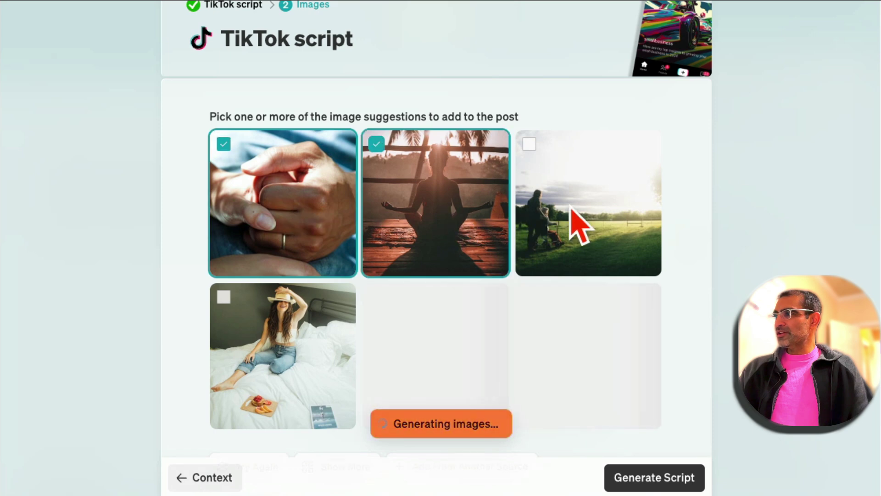
pyautogui.click(569, 207)
pyautogui.click(311, 356)
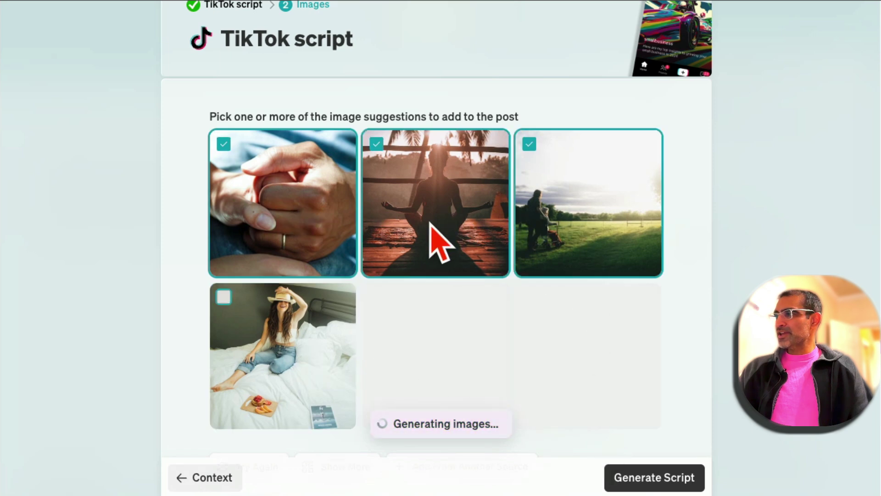
pyautogui.click(655, 472)
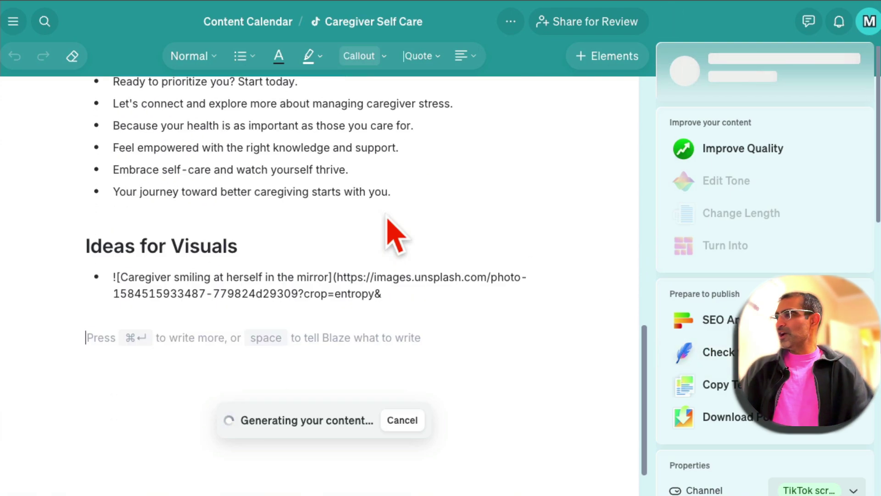
# Read through the generated Caregiver Self Care script, including its script lines, Ideas for Visuals and Ideas for Captions sections.
pyautogui.scroll(10, 417, 239)
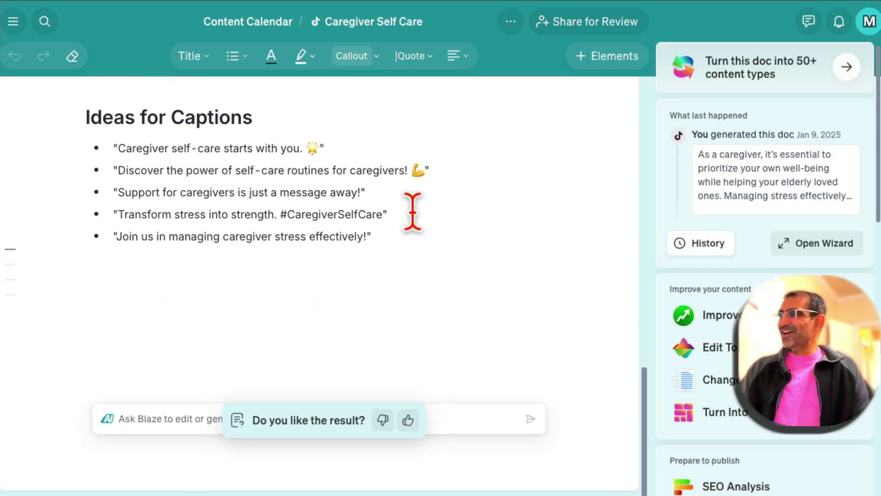
pyautogui.scroll(10, 496, 223)
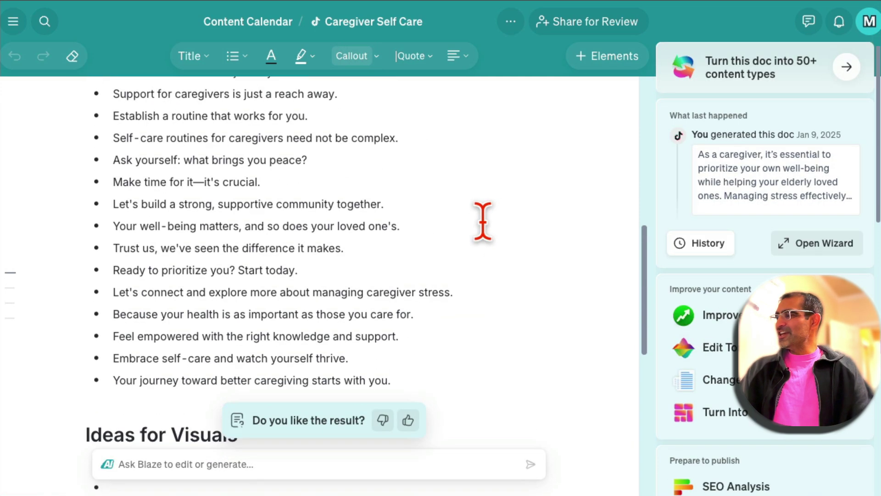
pyautogui.scroll(10, 483, 221)
pyautogui.scroll(-15, 395, 265)
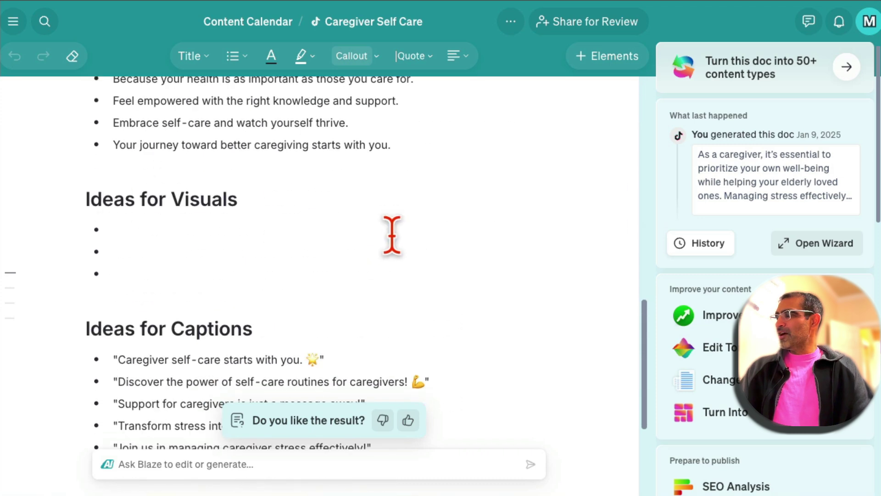
pyautogui.scroll(-3, 392, 235)
pyautogui.scroll(1, 397, 201)
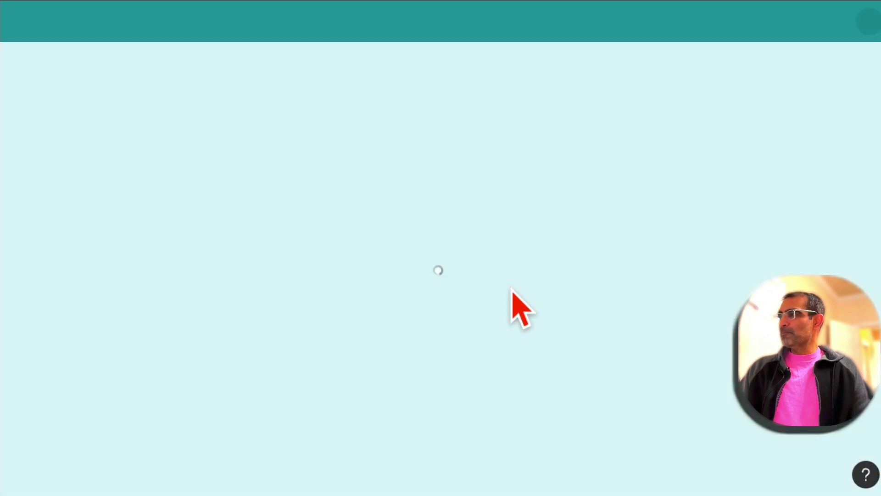
pyautogui.scroll(-10, 431, 280)
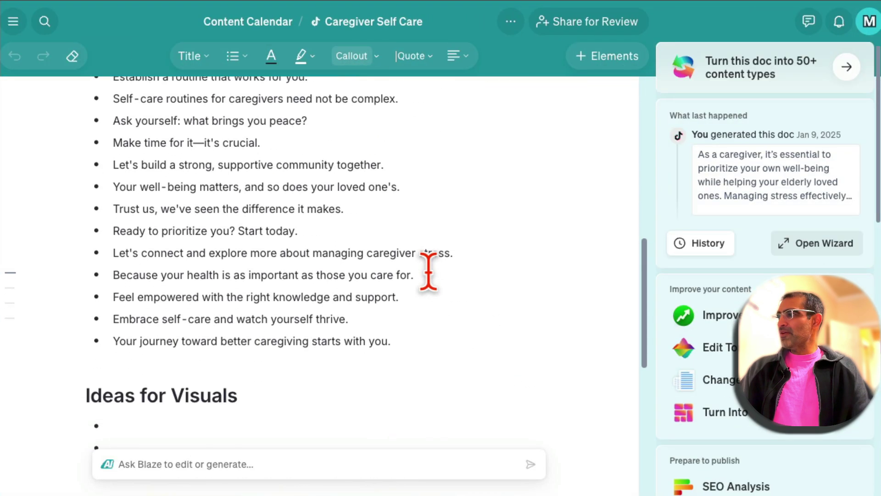
pyautogui.scroll(-5, 428, 271)
pyautogui.moveTo(425, 267); pyautogui.dragTo(372, 241)
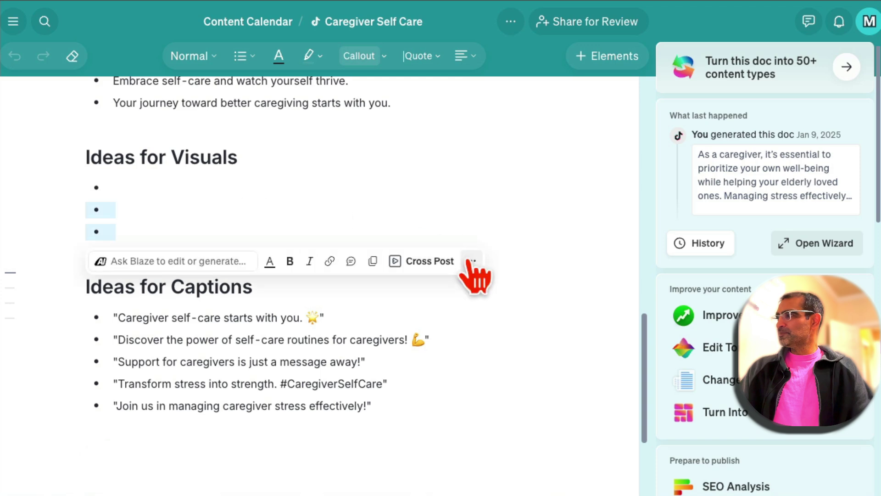
pyautogui.click(471, 261)
pyautogui.press('Escape')
pyautogui.click(187, 206)
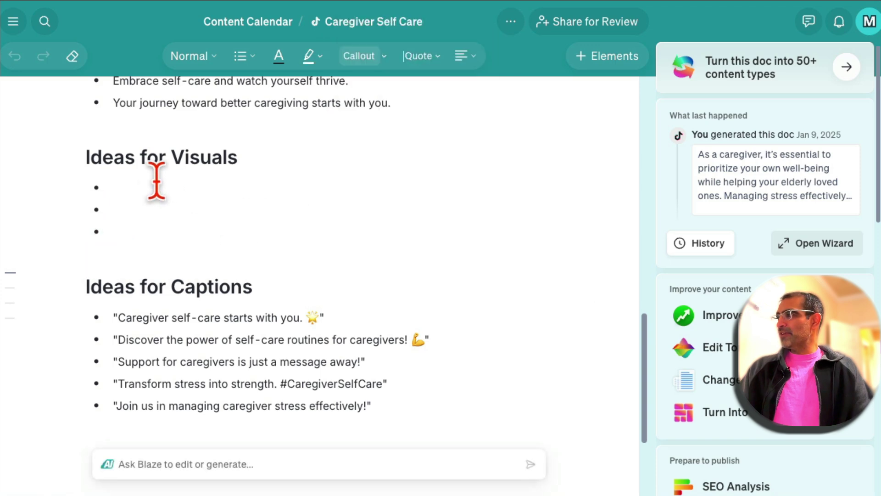
pyautogui.press('Down')
pyautogui.press('Up')
# Ask the AI assistant to add visual ideas to the script with the prompt "can you give me some ideas for viausl".
pyautogui.scroll(-4, 305, 243)
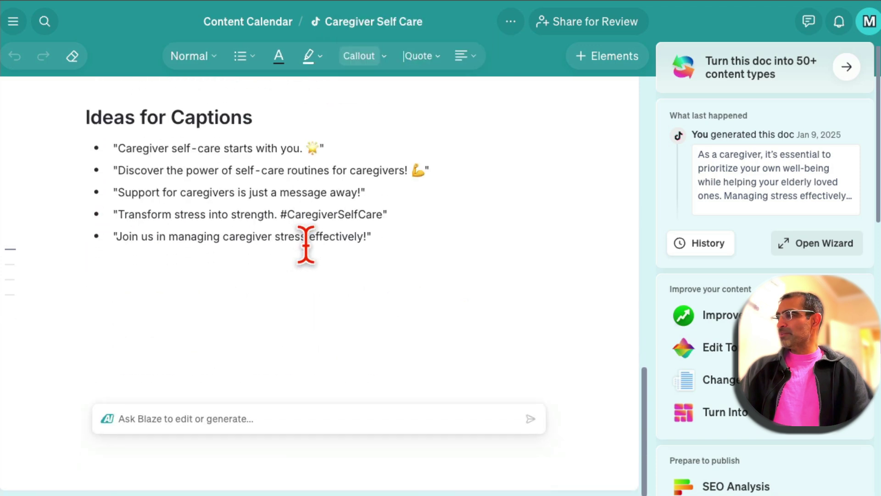
pyautogui.click(253, 426)
pyautogui.write('can')
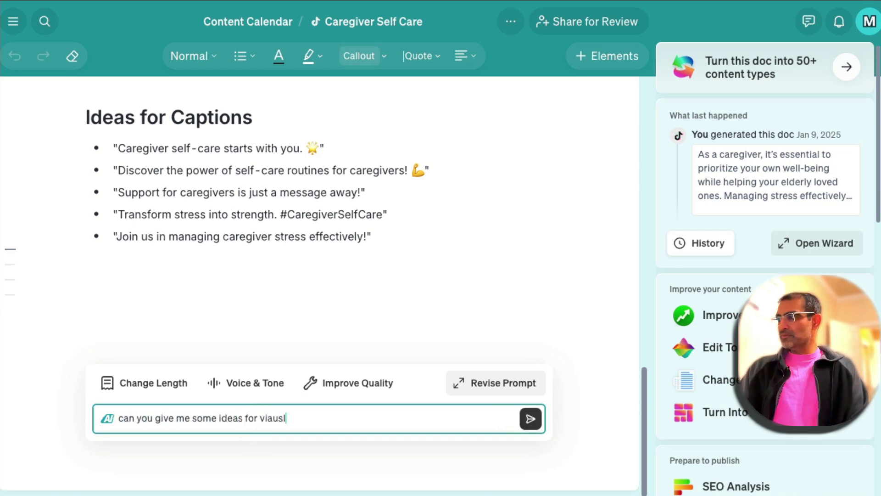
pyautogui.write(' you give me some ideas for viaus')
pyautogui.press('Return')
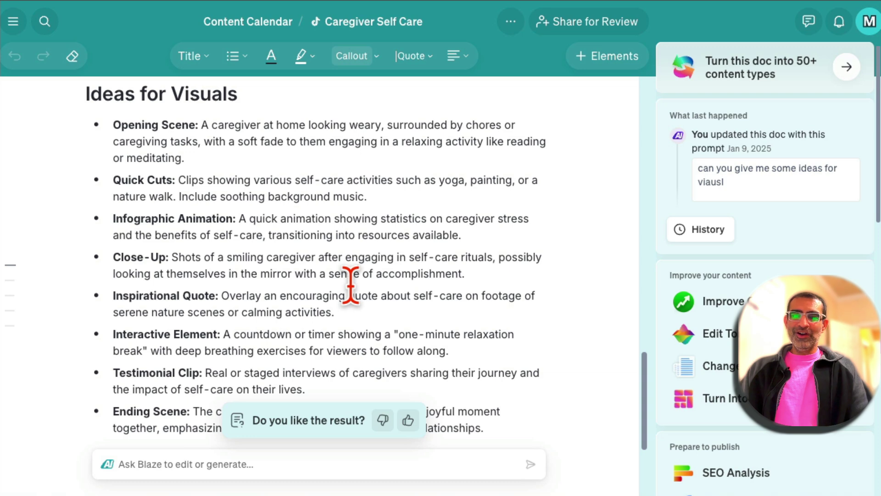
# Return to the Home page and look over its content generators, recent posts, recent work and content performance sections.
pyautogui.click(14, 22)
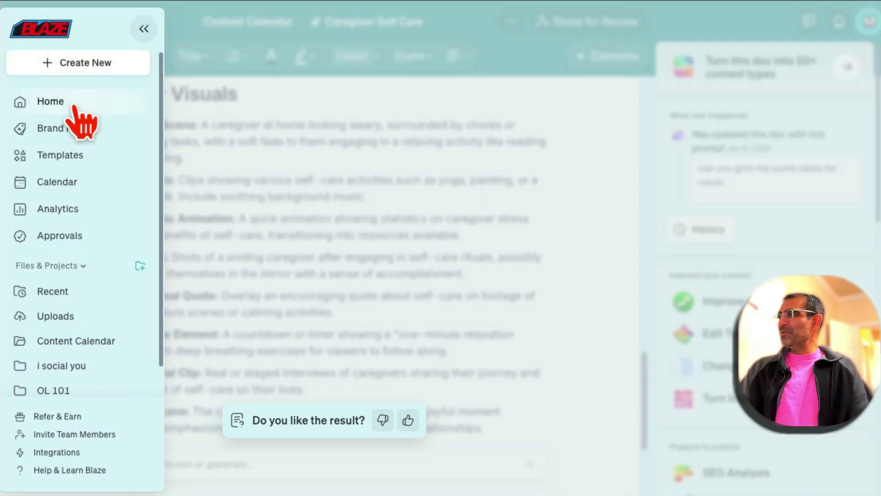
pyautogui.click(69, 102)
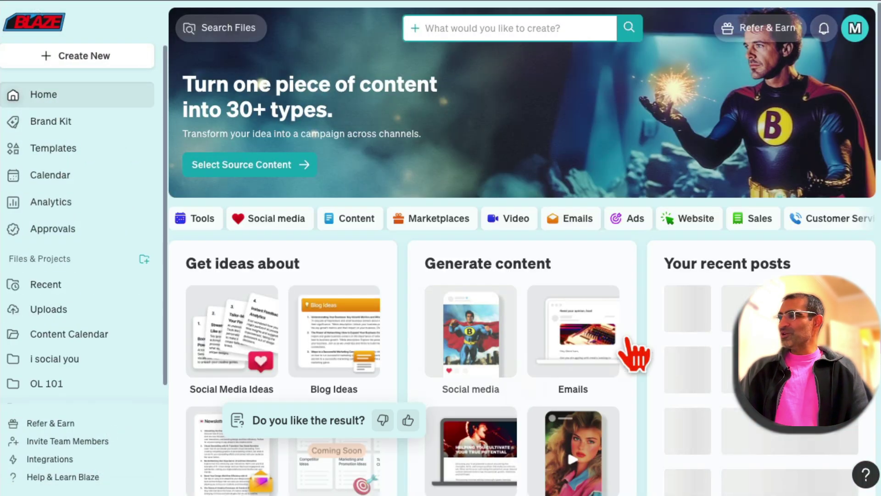
pyautogui.scroll(-4, 628, 353)
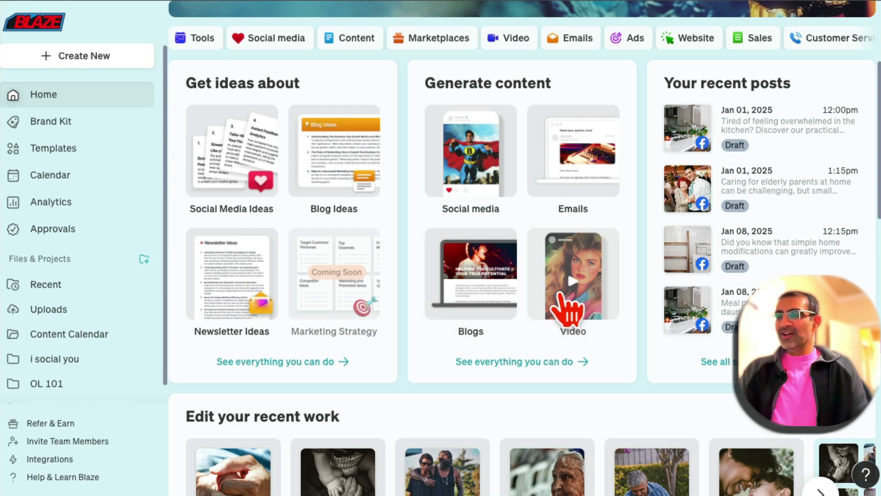
pyautogui.scroll(-5, 561, 294)
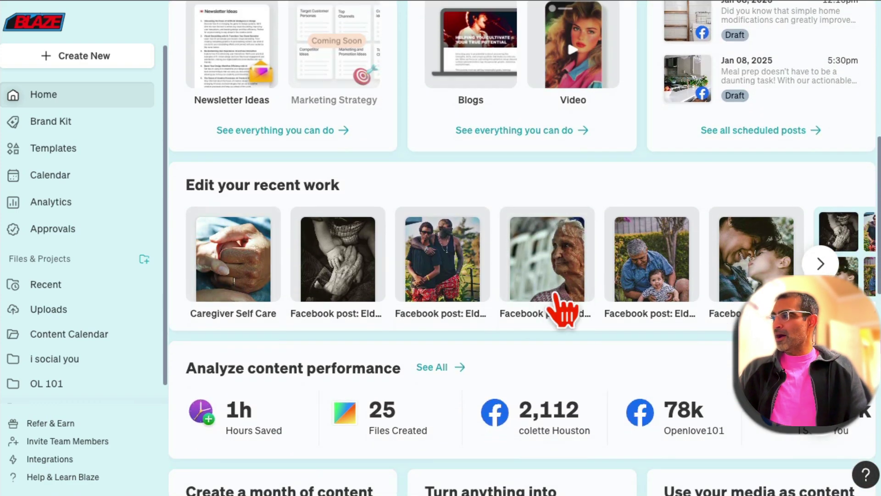
# Examine the Home page's month-of-content, Turn anything into anything and media sections, including the full list of available creation tools.
pyautogui.scroll(-5, 560, 312)
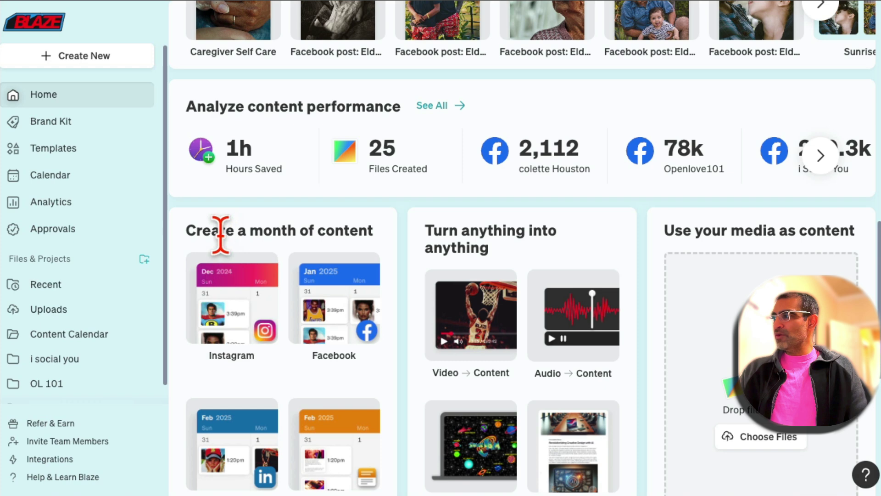
pyautogui.scroll(-3, 335, 378)
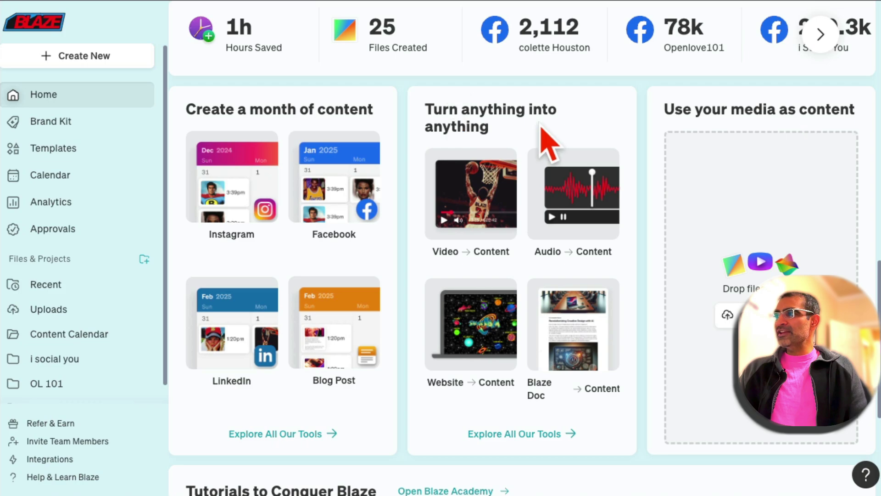
pyautogui.click(521, 438)
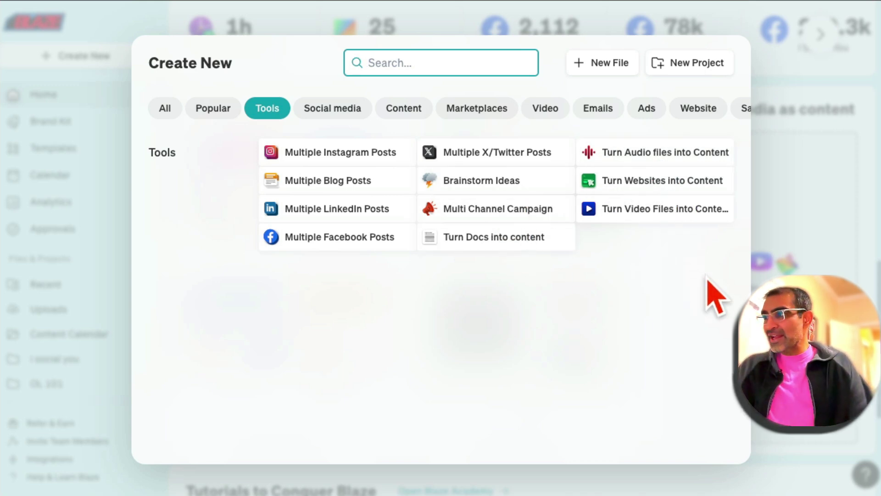
pyautogui.click(780, 264)
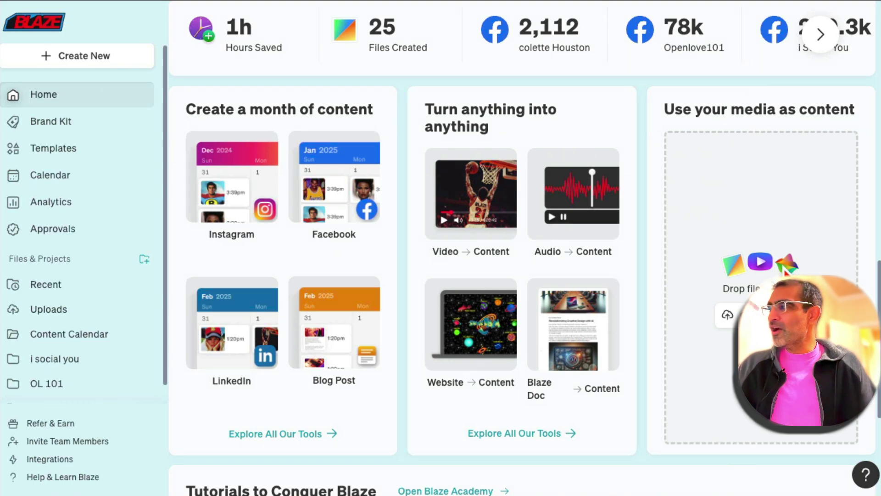
pyautogui.scroll(10, 593, 321)
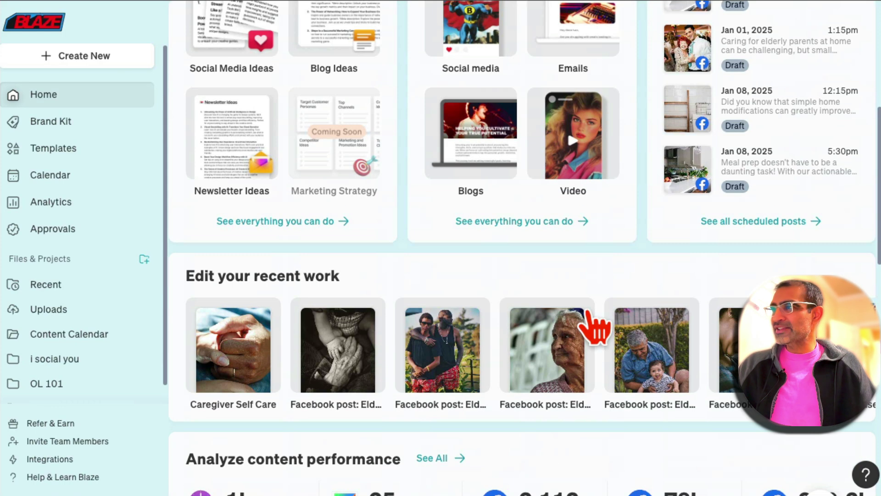
# Switch to the Blaze marketing website and look over its content types and its free brand voice and brand style offers.
pyautogui.scroll(5, 593, 321)
pyautogui.scroll(1, 587, 312)
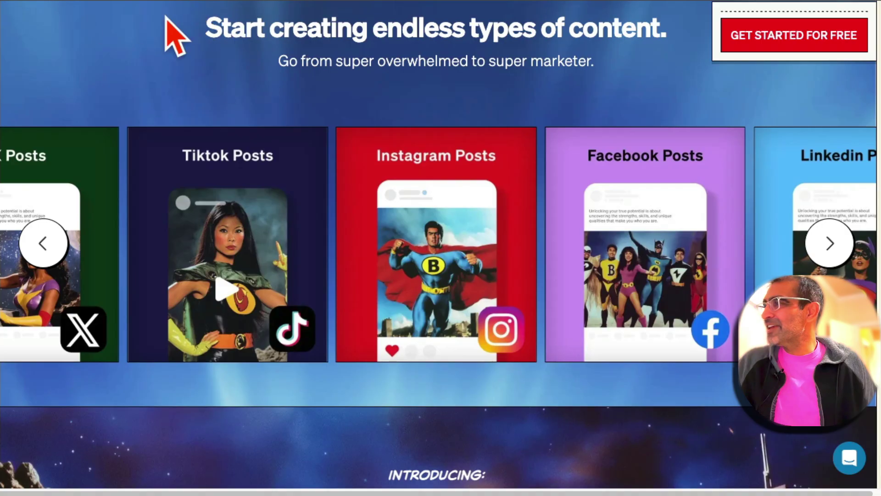
pyautogui.scroll(10, 325, 197)
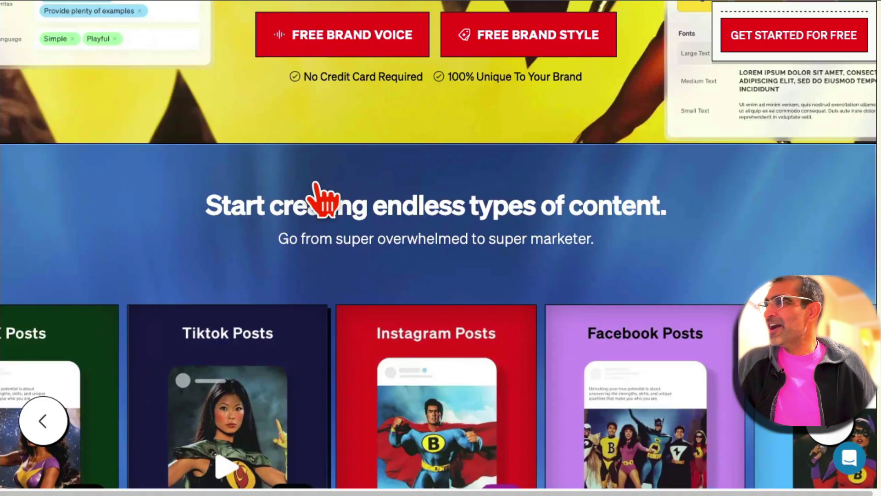